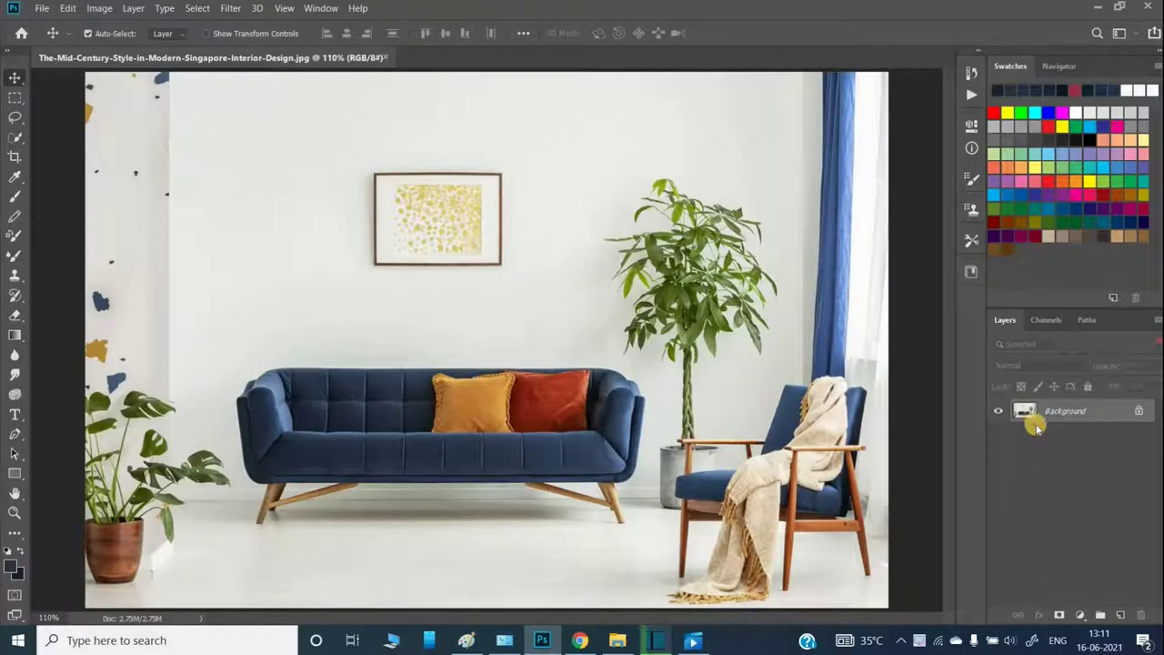
# Duplicate the Background layer onto a new Layer 1.
pyautogui.hotkey('ctrl', 'j')
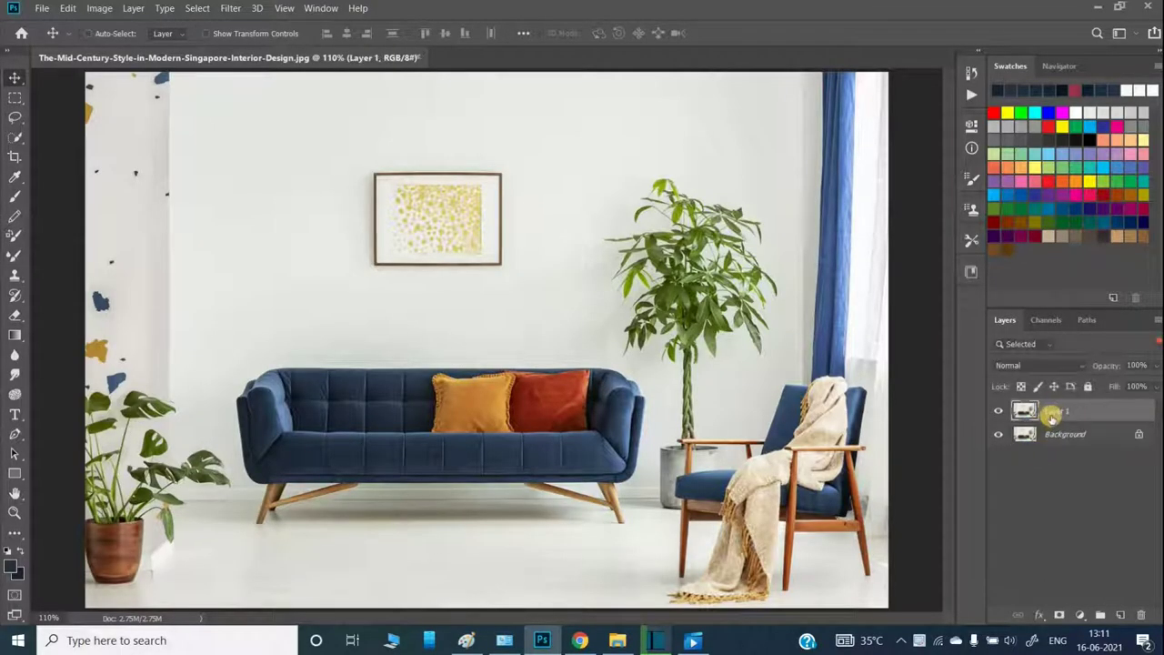
# Replace the artwork inside the wall frame with a Content-Aware fill of a rectangular selection.
pyautogui.click(14, 97)
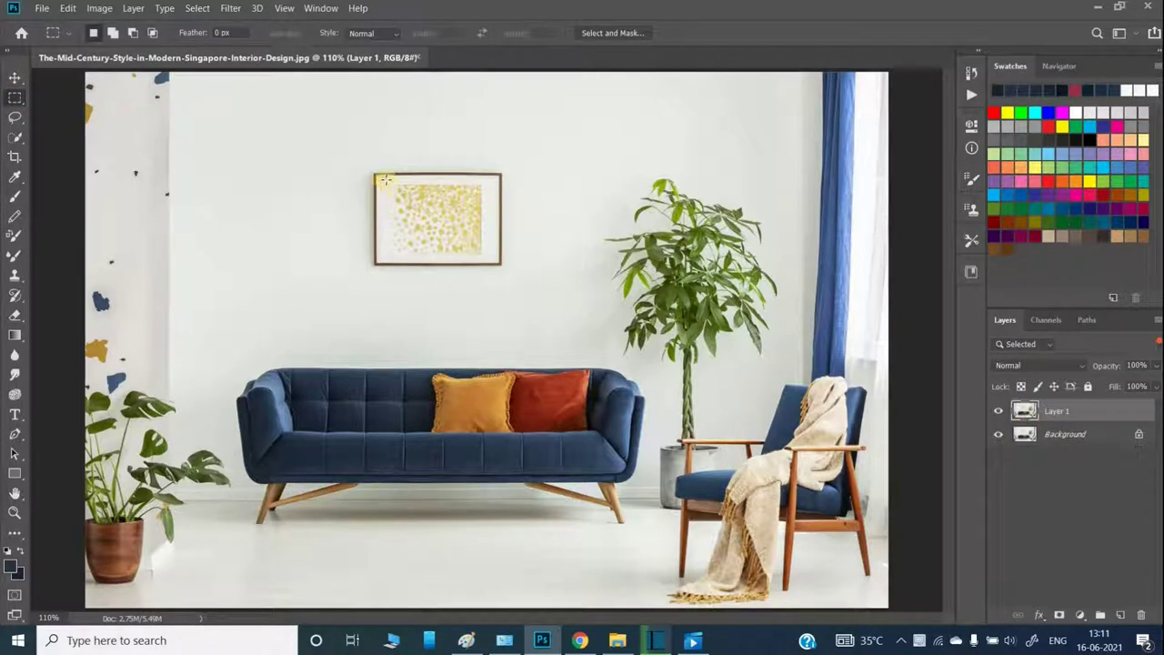
pyautogui.moveTo(387, 181); pyautogui.dragTo(493, 254)
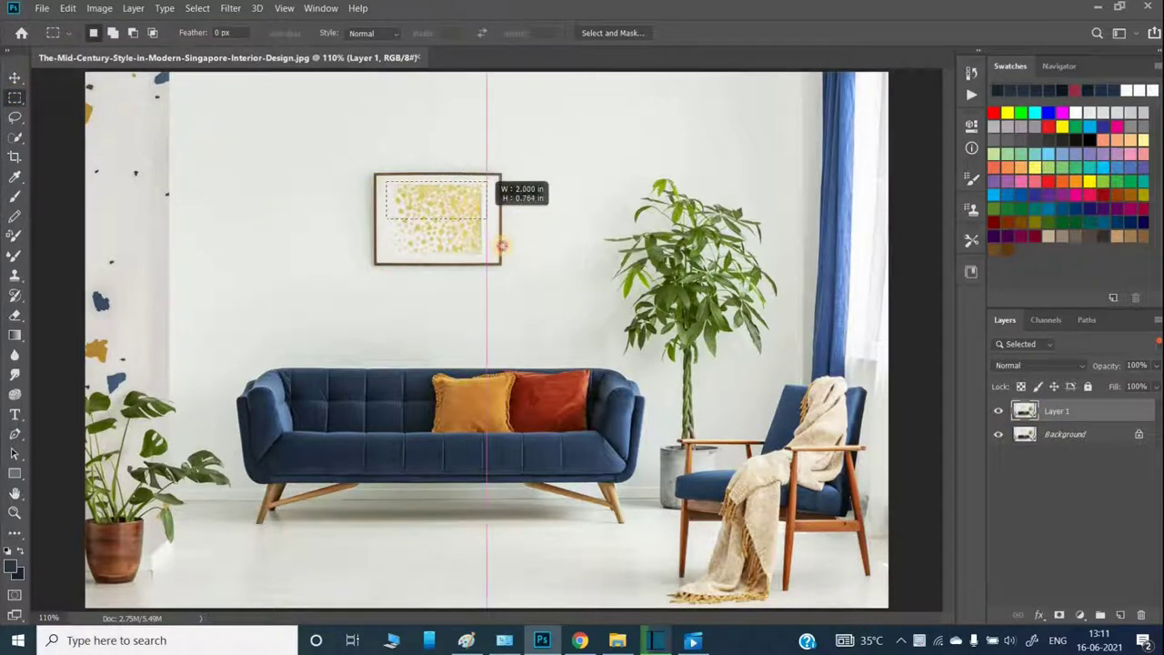
pyautogui.moveTo(493, 254); pyautogui.dragTo(493, 253)
pyautogui.click(611, 270)
pyautogui.press('shift')
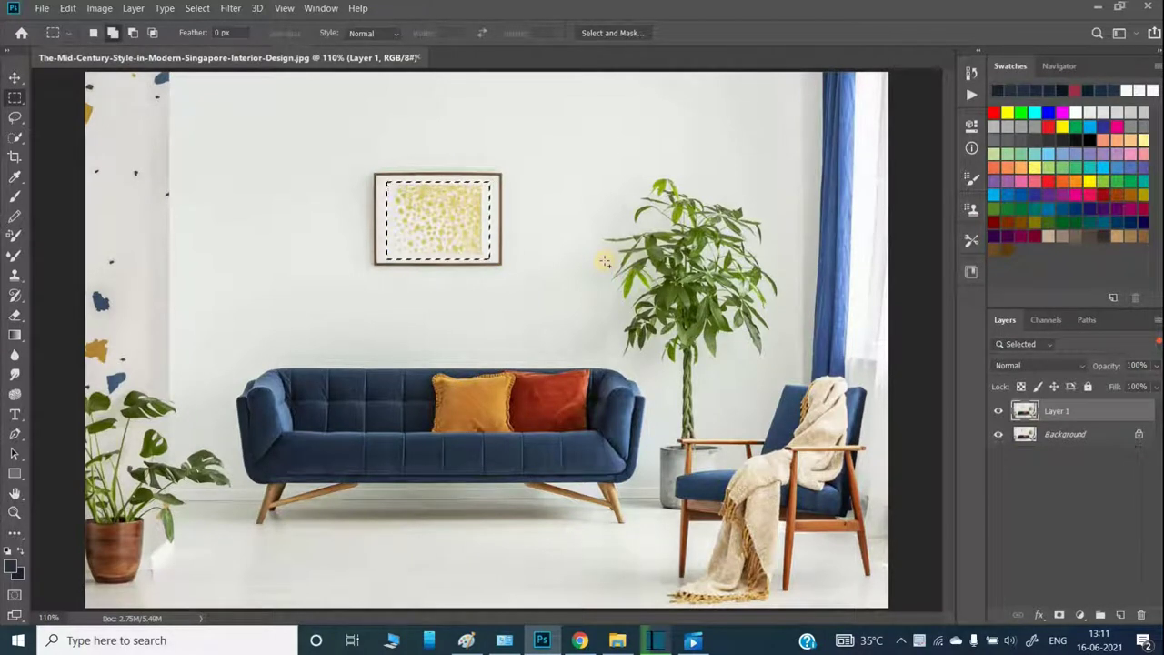
pyautogui.hotkey('shift', 'BackSpace')
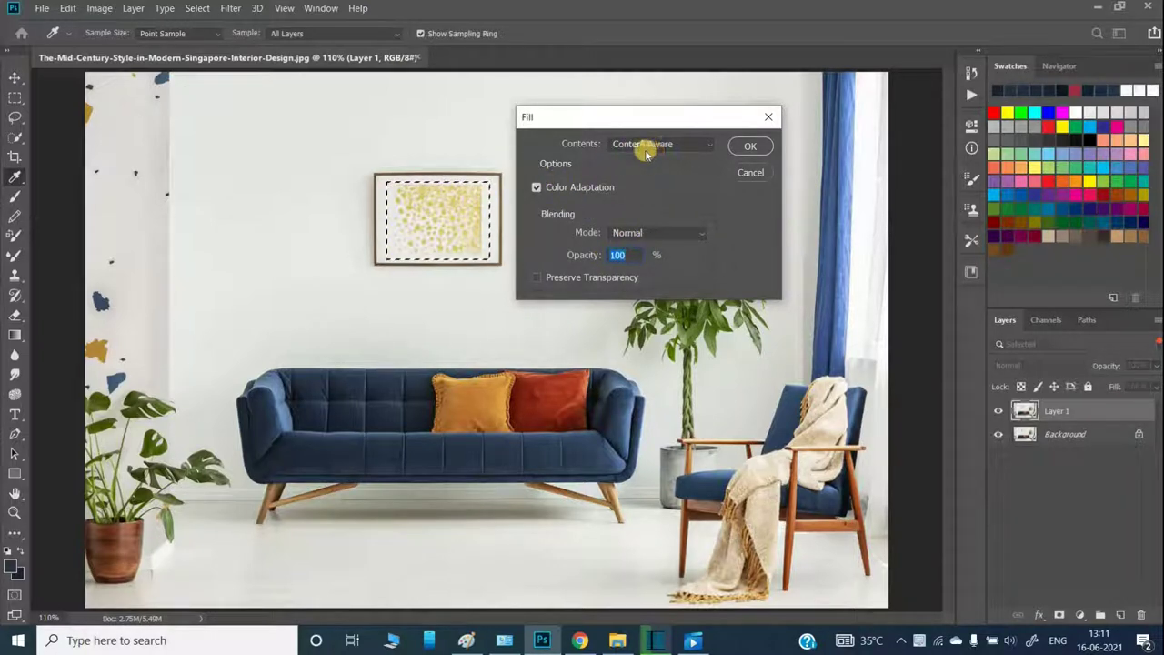
pyautogui.click(662, 144)
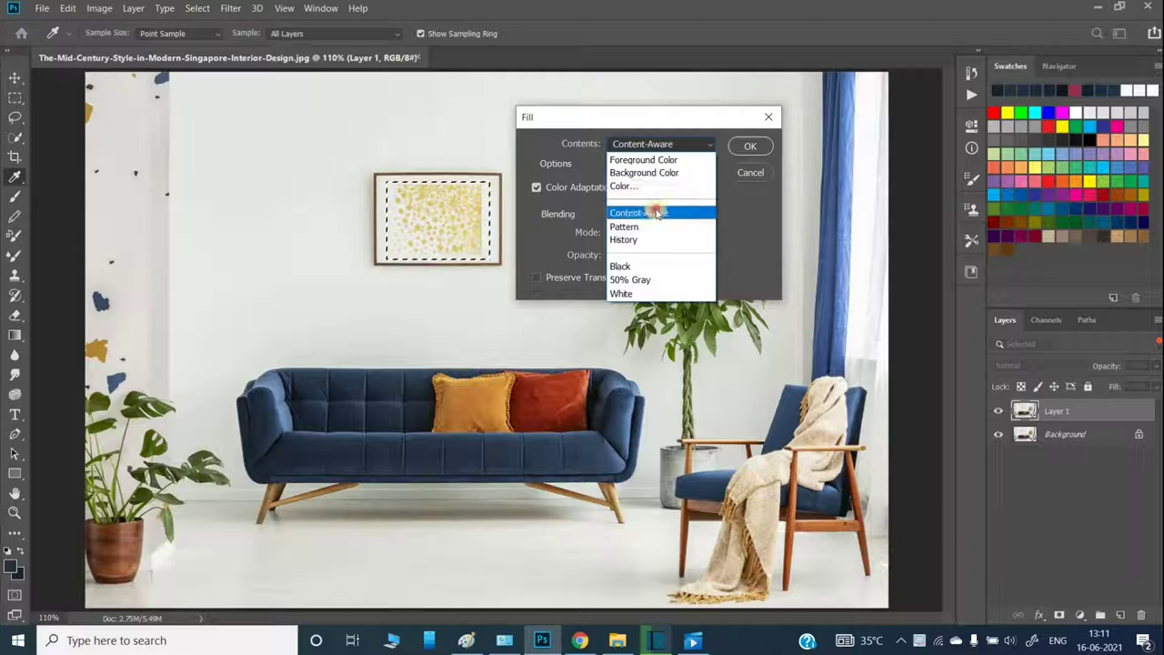
pyautogui.click(654, 211)
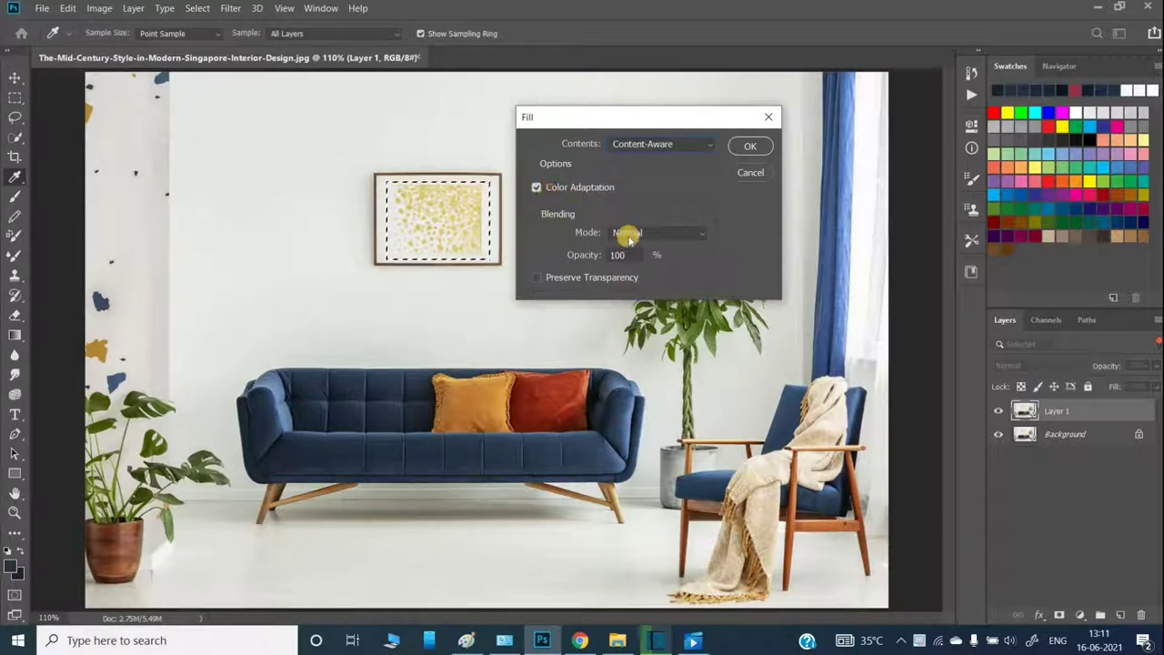
pyautogui.click(751, 147)
pyautogui.press('m')
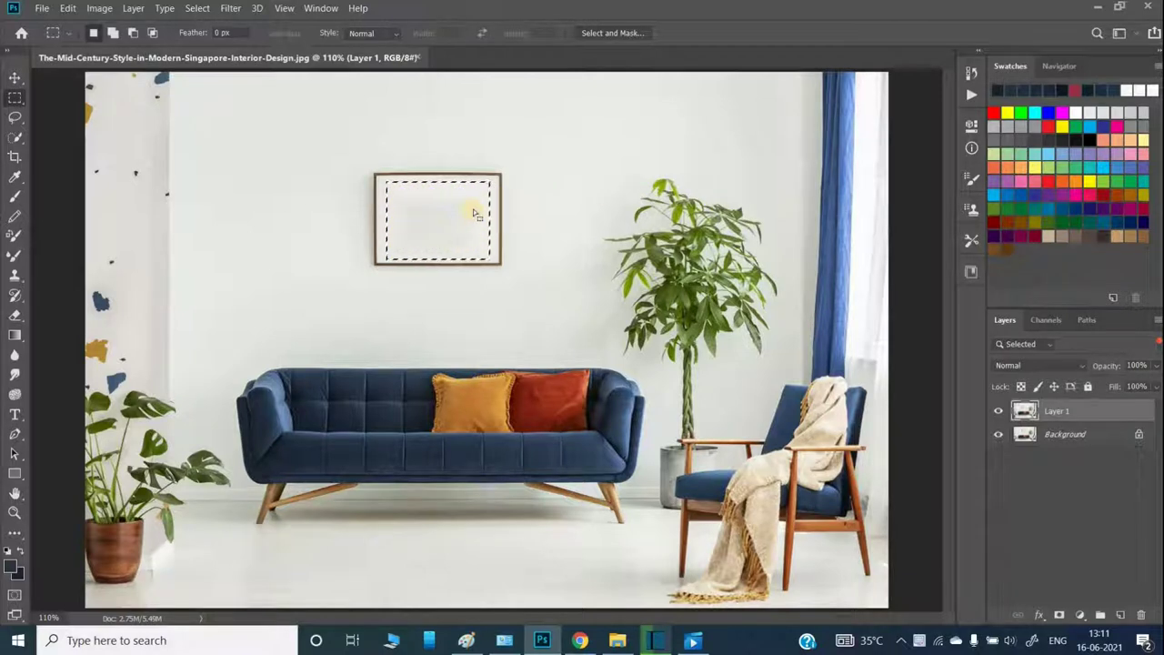
# Deselect the frame, then Content-Aware fill the blue splotch on the left wall.
pyautogui.click(449, 228)
pyautogui.moveTo(91, 284); pyautogui.dragTo(126, 317)
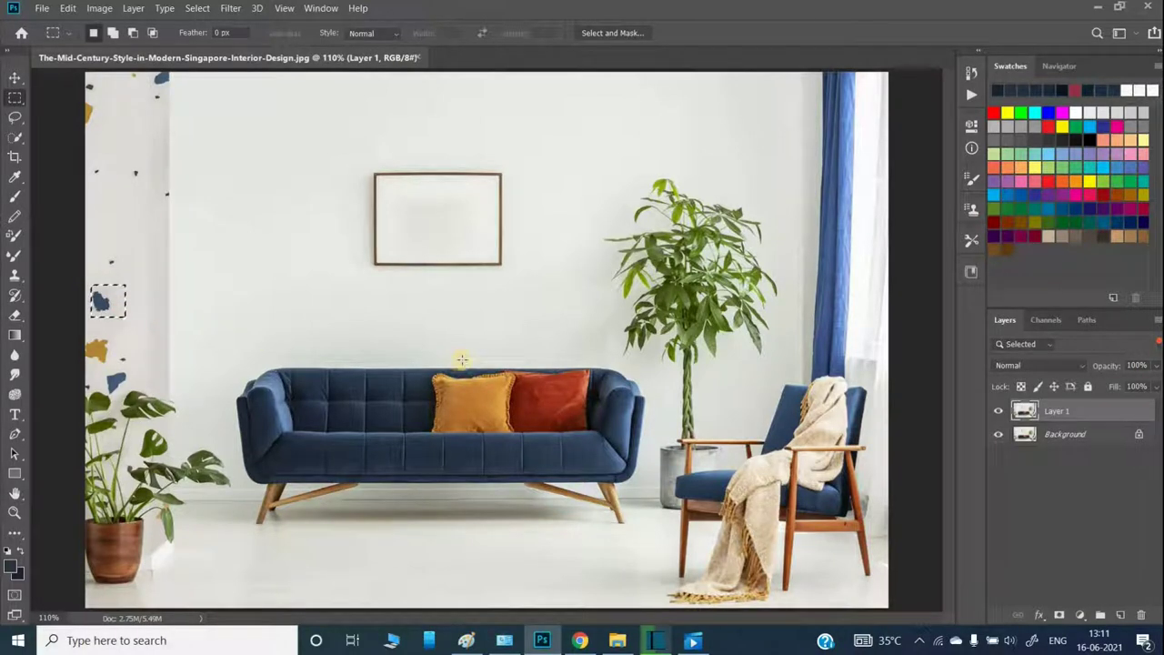
pyautogui.press('shift')
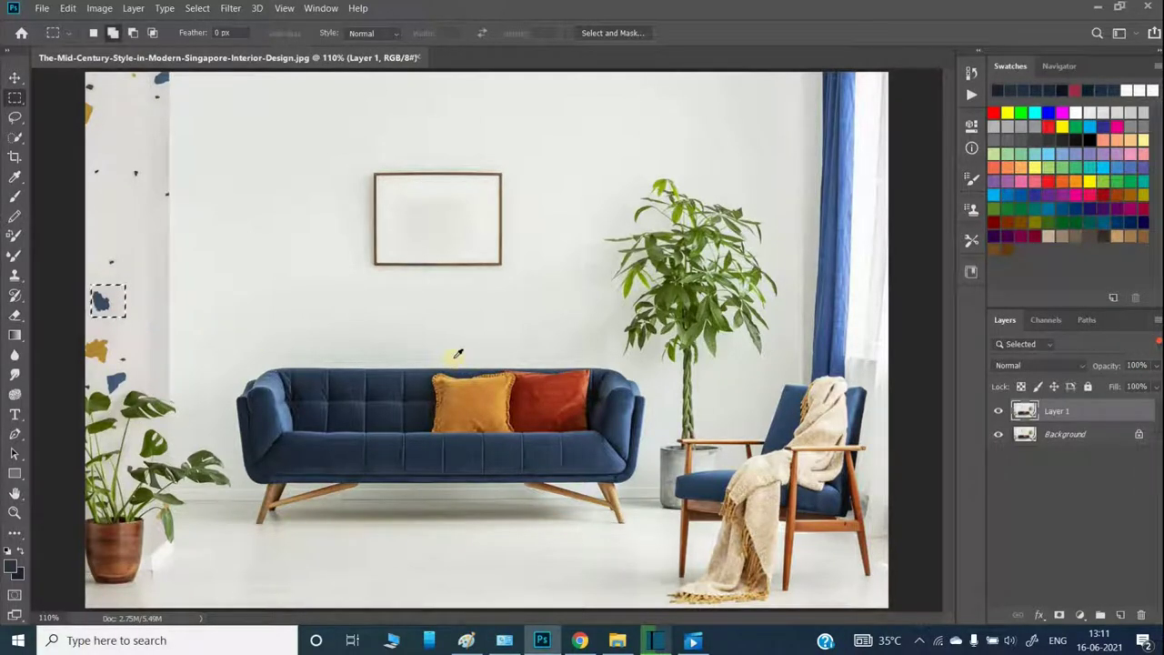
pyautogui.hotkey('shift', 'BackSpace')
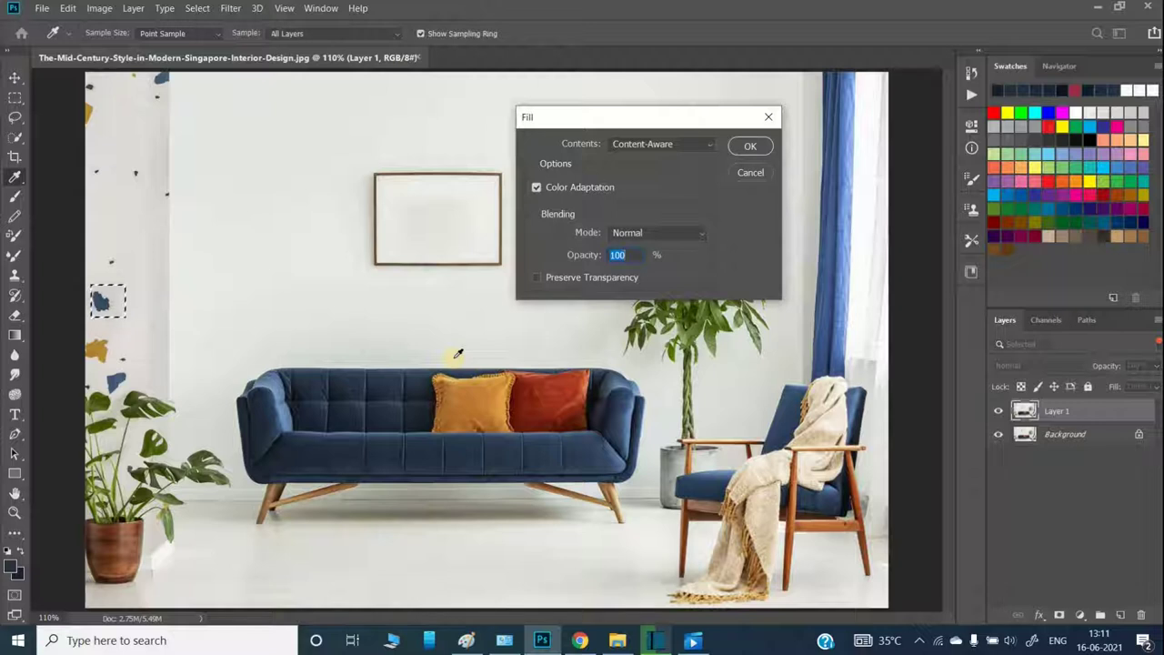
pyautogui.press('Return')
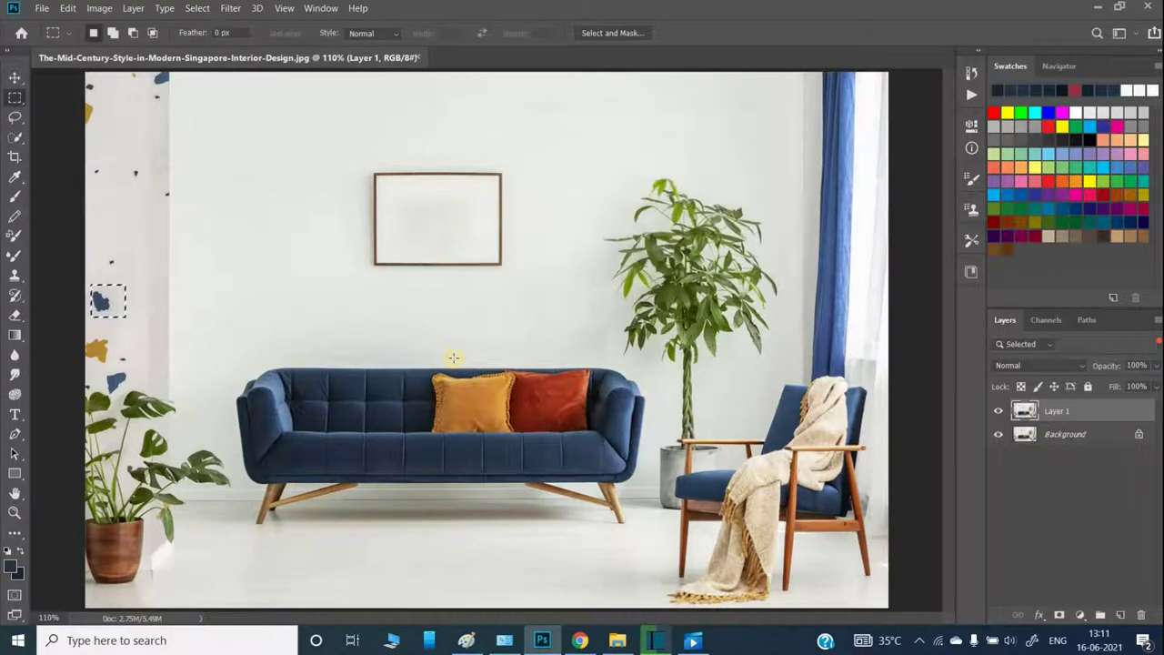
# Content-Aware fill two dark specks higher up on the left wall.
pyautogui.moveTo(100, 252); pyautogui.dragTo(139, 275)
pyautogui.press('shift')
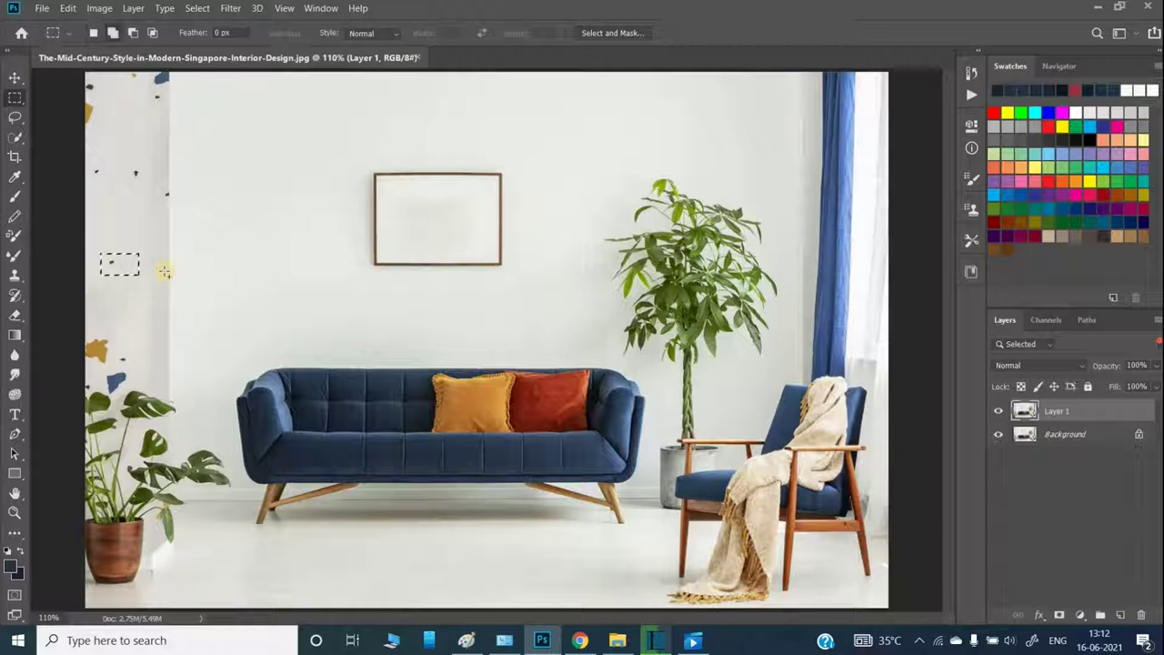
pyautogui.hotkey('shift', 'F5')
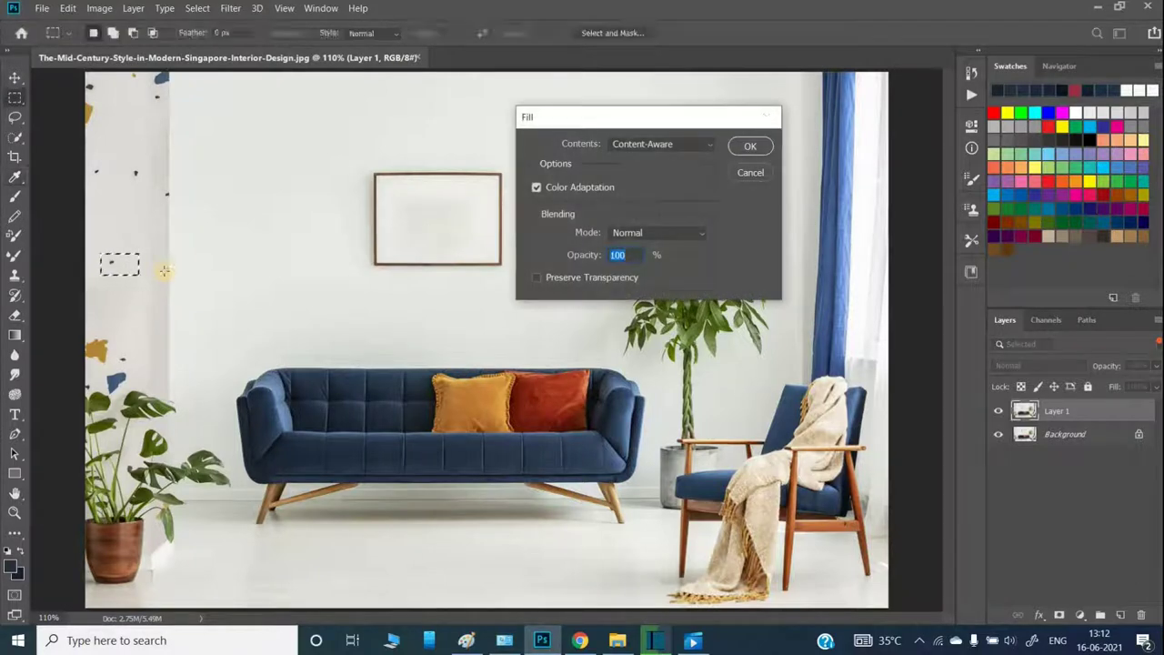
pyautogui.press('Return')
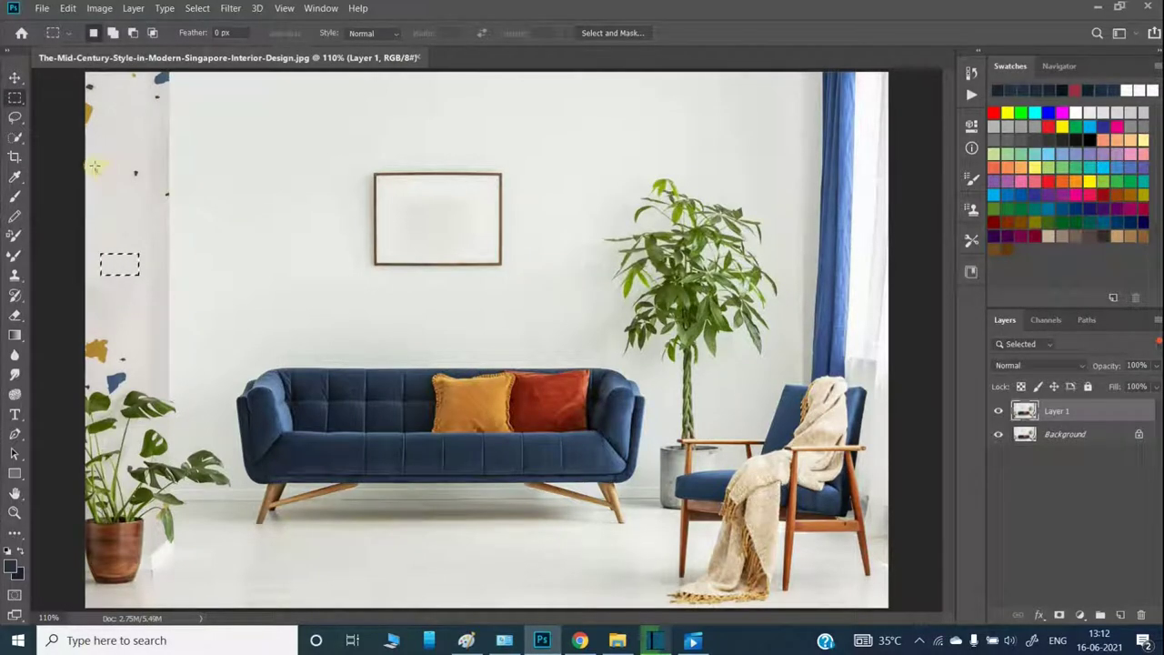
pyautogui.moveTo(92, 162); pyautogui.dragTo(200, 209)
pyautogui.press('shift')
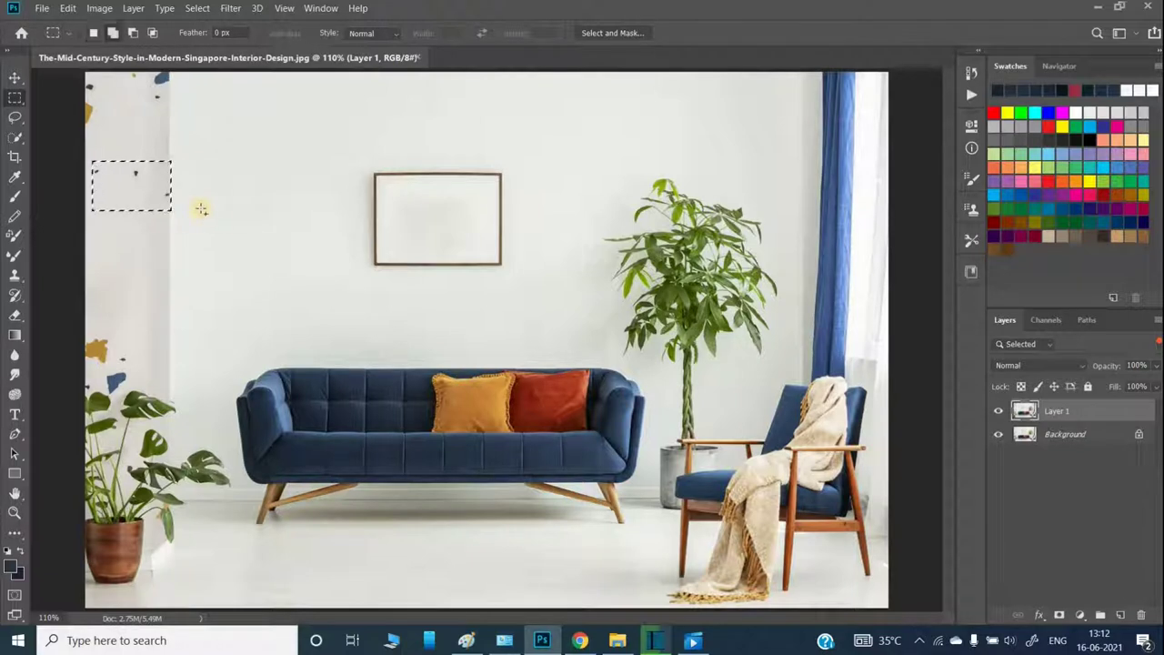
pyautogui.hotkey('shift', 'F5')
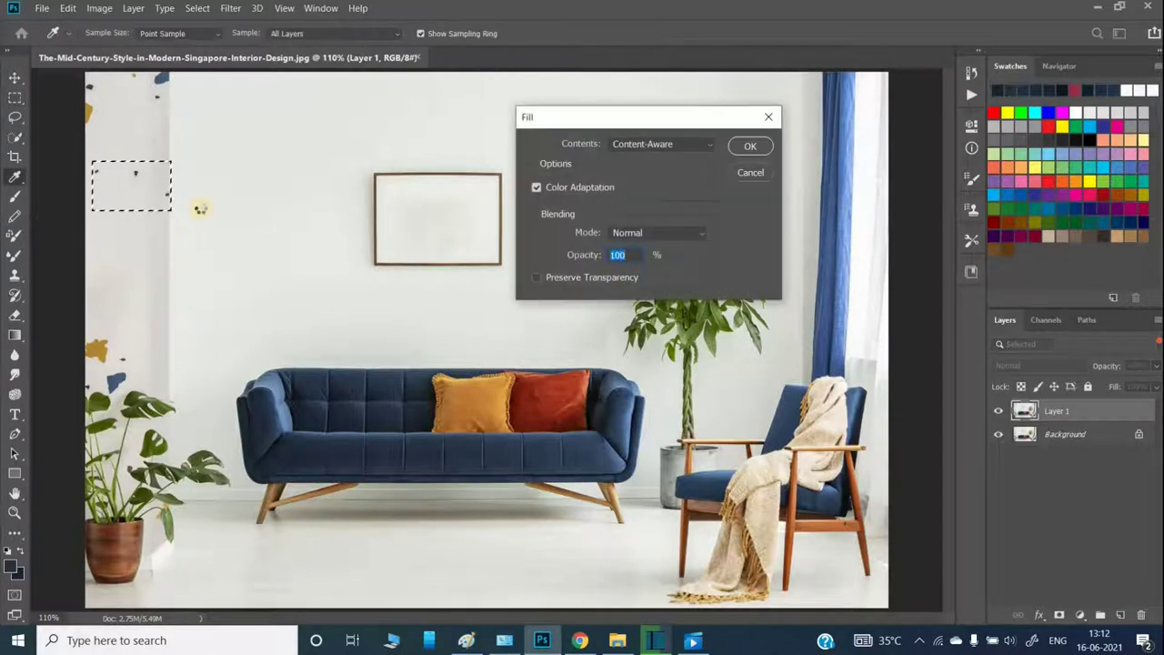
pyautogui.press('Return')
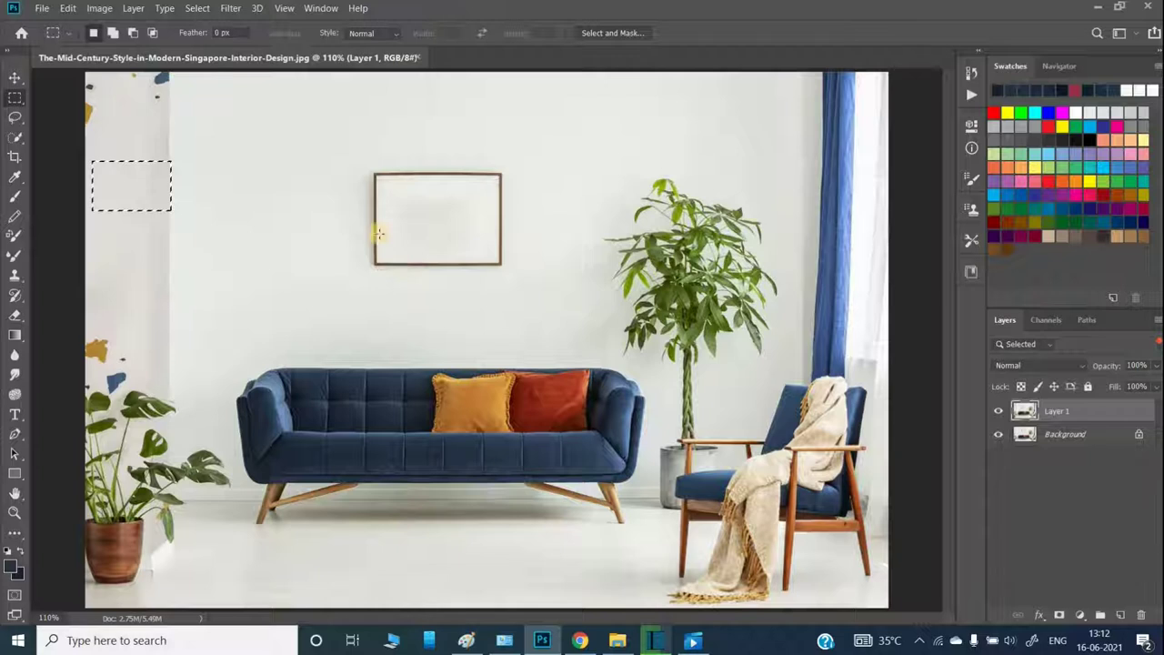
# Content-Aware fill the speckled top-left wall corner, then marquee the lower-left potted plant.
pyautogui.moveTo(166, 119)
pyautogui.mouseDown()
pyautogui.moveTo(156, 75)
pyautogui.moveTo(82, 62)
pyautogui.mouseUp()
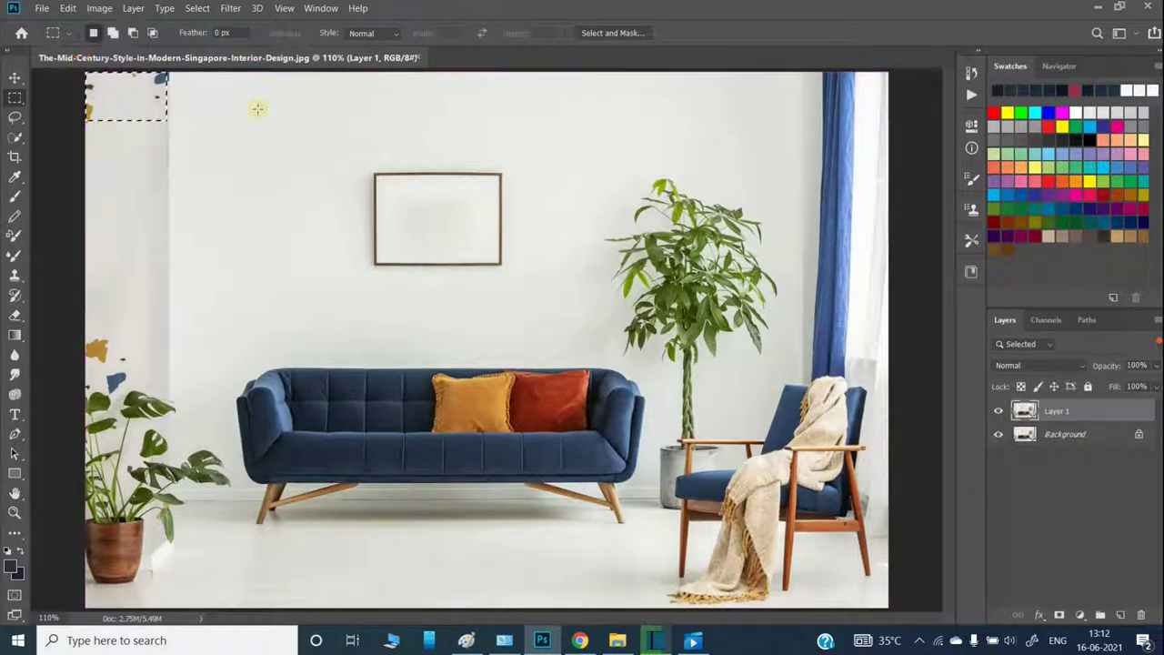
pyautogui.hotkey('shift', 'BackSpace')
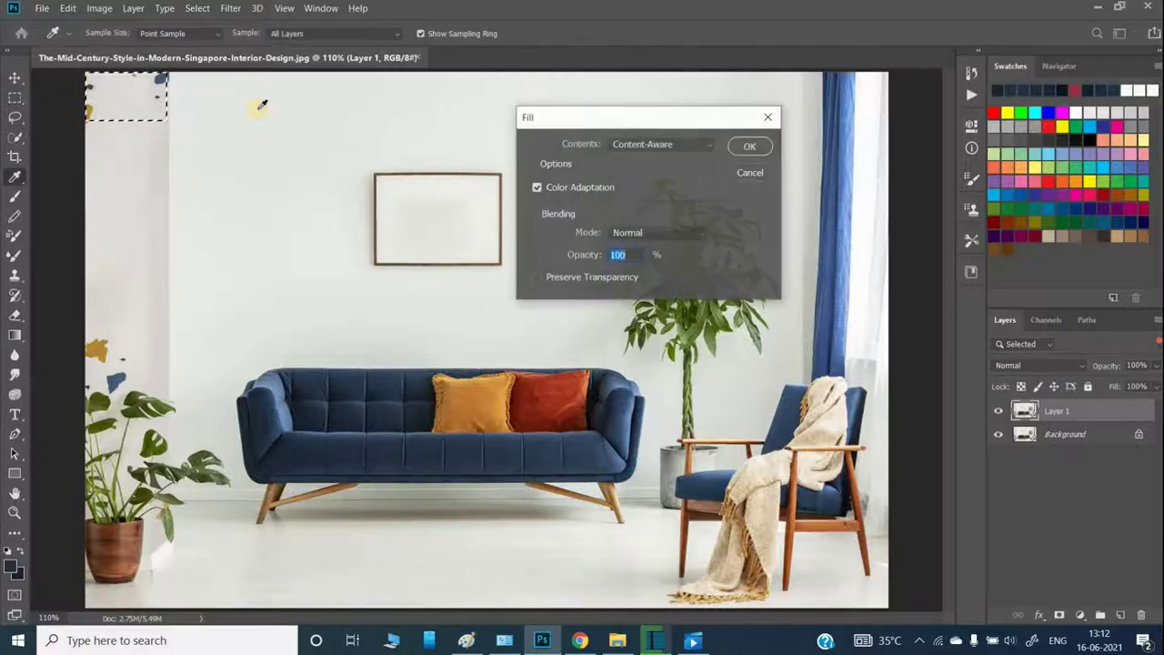
pyautogui.press('Return')
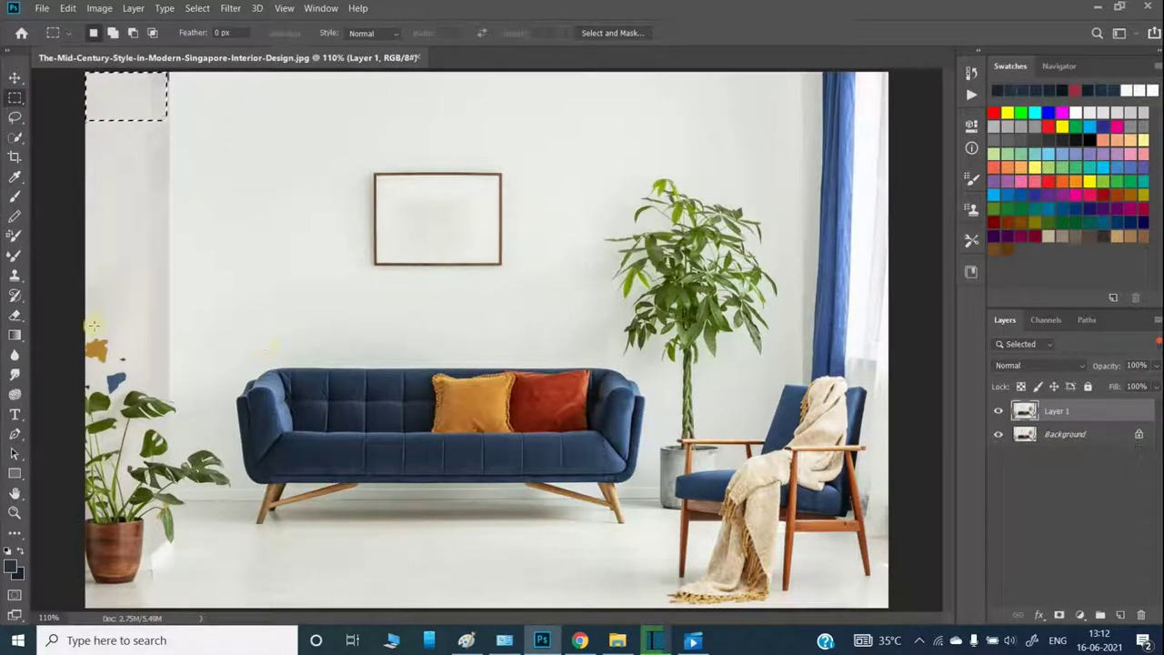
pyautogui.moveTo(88, 326); pyautogui.dragTo(194, 390)
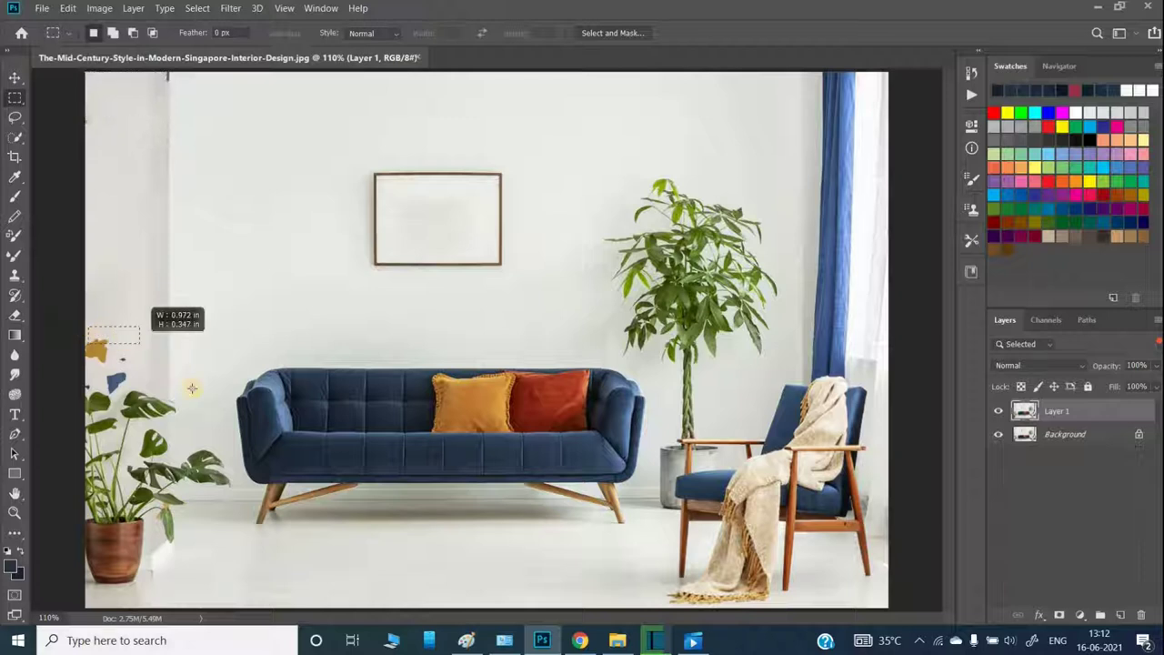
pyautogui.moveTo(194, 389)
pyautogui.mouseDown()
pyautogui.moveTo(221, 586)
pyautogui.moveTo(250, 583)
pyautogui.mouseUp()
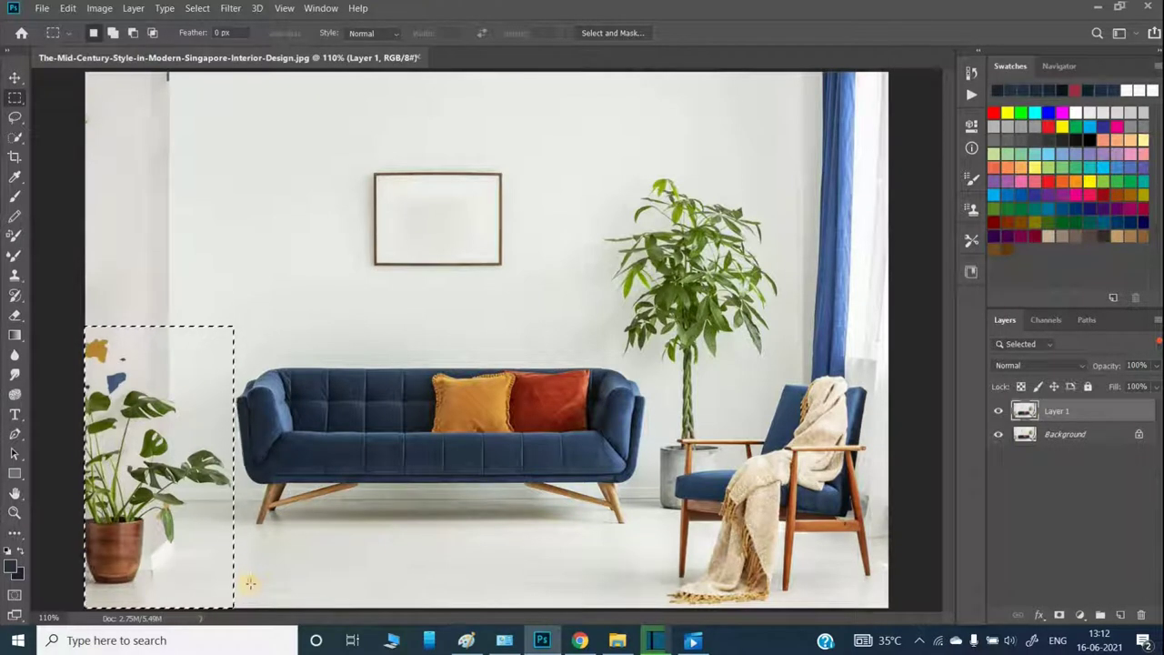
pyautogui.press('shift')
pyautogui.hotkey('shift', 'BackSpace')
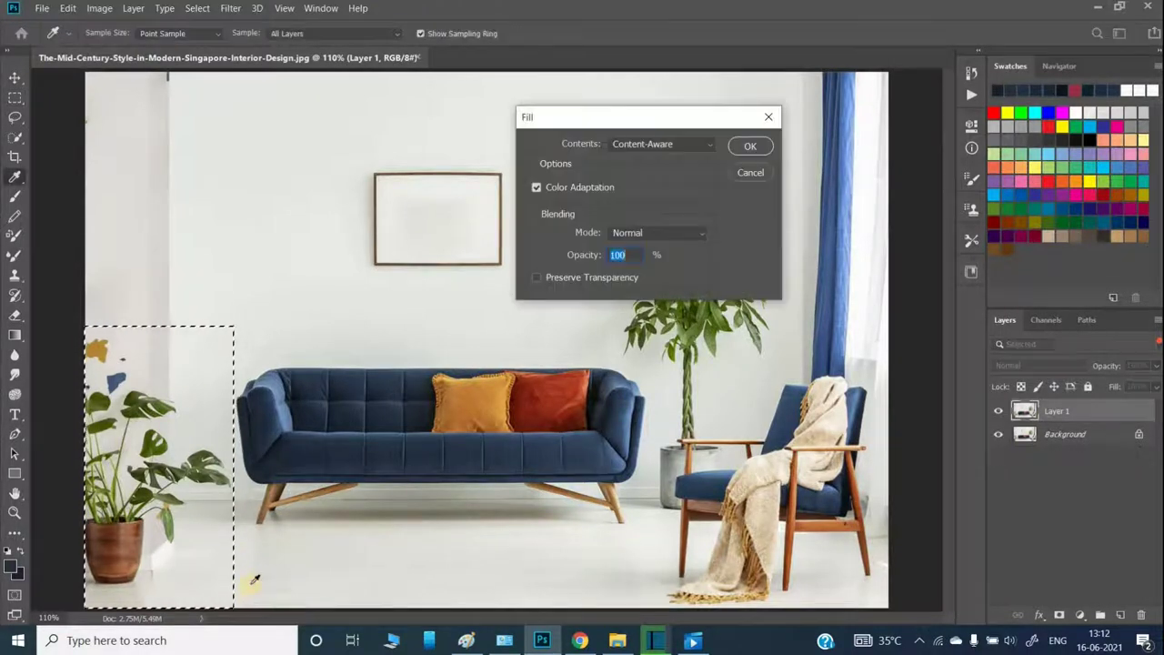
pyautogui.press('Return')
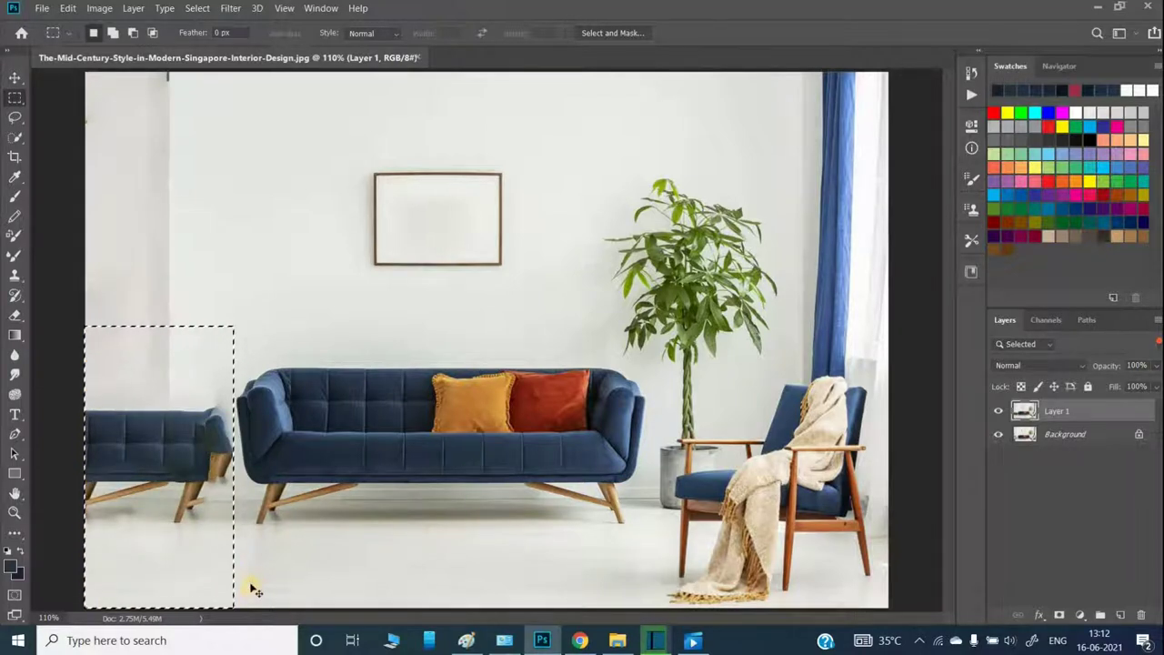
pyautogui.hotkey('ctrl', 'z')
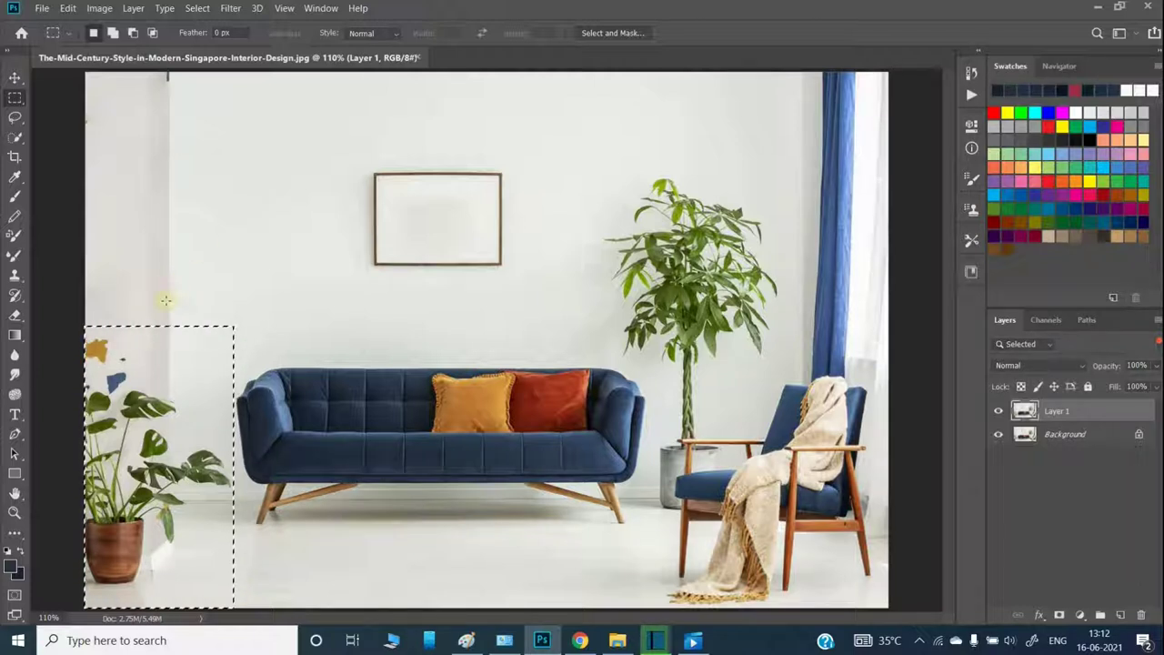
pyautogui.press('Right')
pyautogui.press('Right')
pyautogui.press('Right')
pyautogui.hotkey('ctrl', 'z')
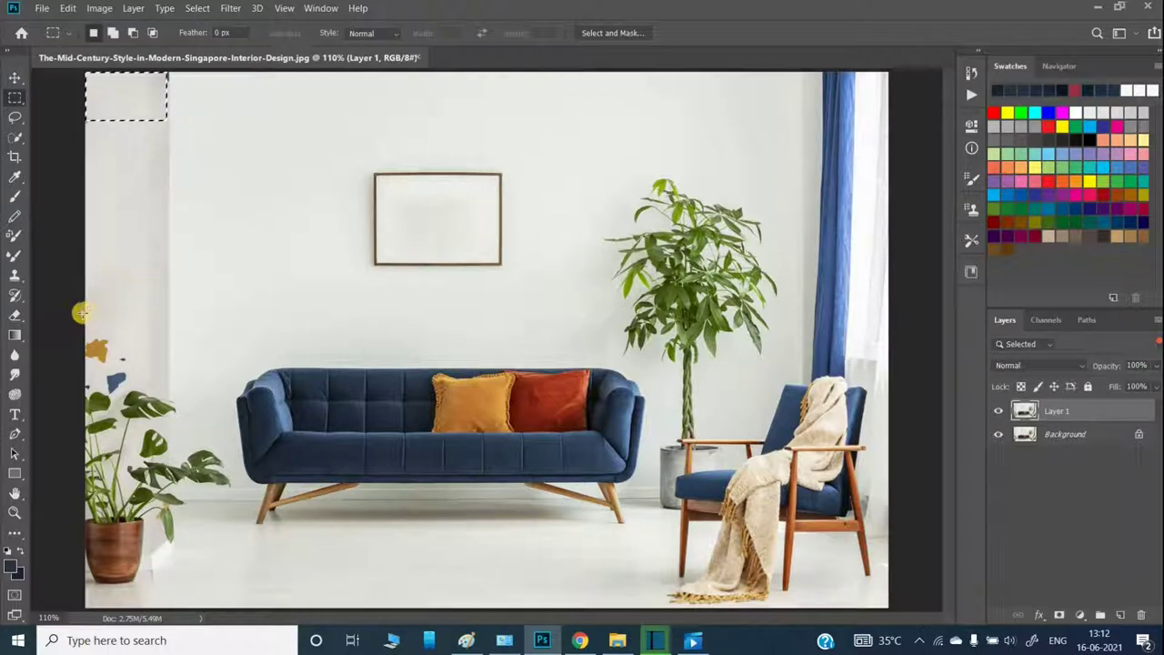
pyautogui.moveTo(91, 288); pyautogui.dragTo(240, 493)
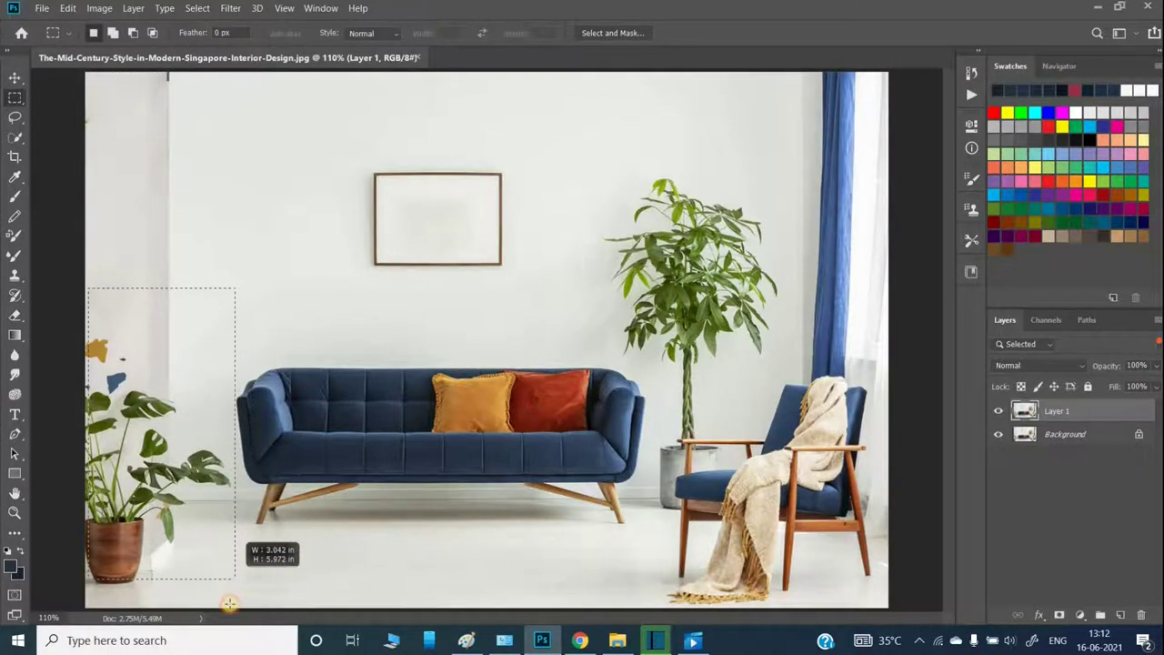
pyautogui.moveTo(225, 545)
pyautogui.mouseDown()
pyautogui.moveTo(234, 609)
pyautogui.moveTo(239, 591)
pyautogui.mouseUp()
pyautogui.press('Left')
pyautogui.press('Left')
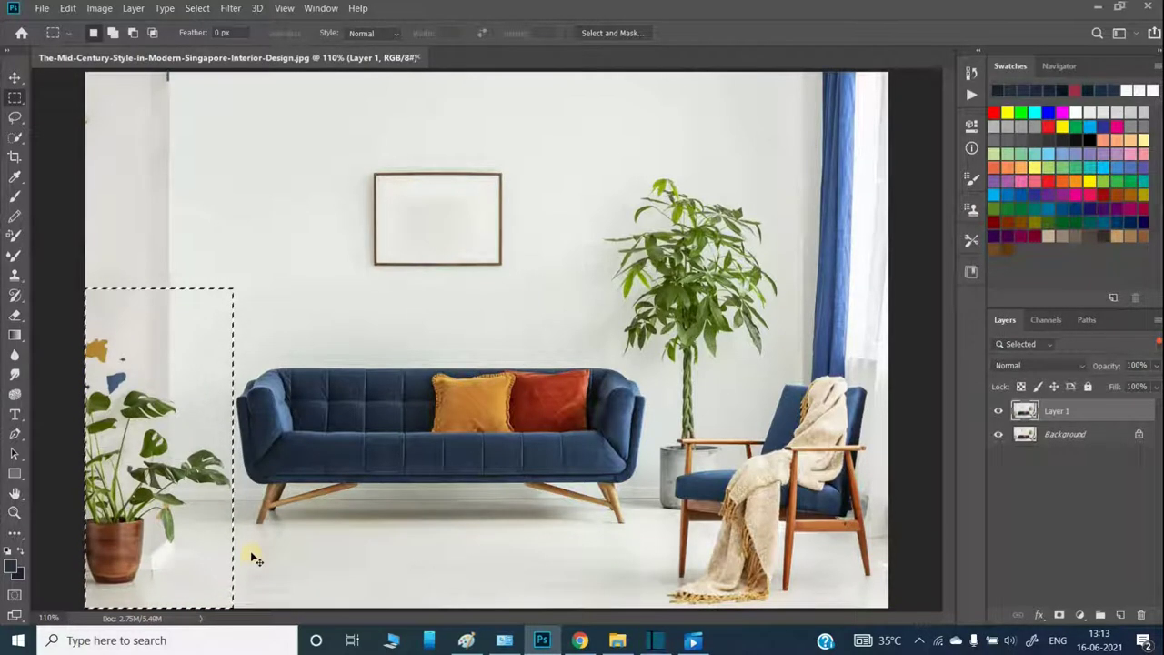
# On a new Layer 2, Content-Aware fill the lower-left plant area and deselect.
pyautogui.hotkey('ctrl', 'j')
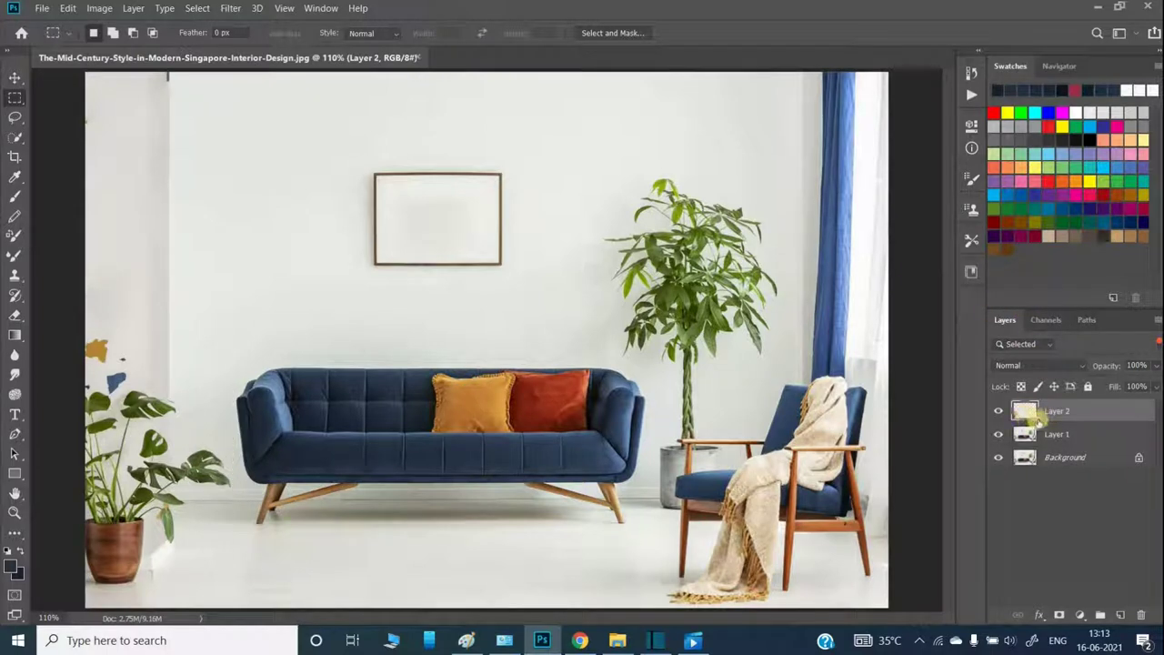
pyautogui.keyDown('ctrl'); pyautogui.click(1042, 420); pyautogui.keyUp('ctrl')
pyautogui.moveTo(87, 318); pyautogui.dragTo(234, 591)
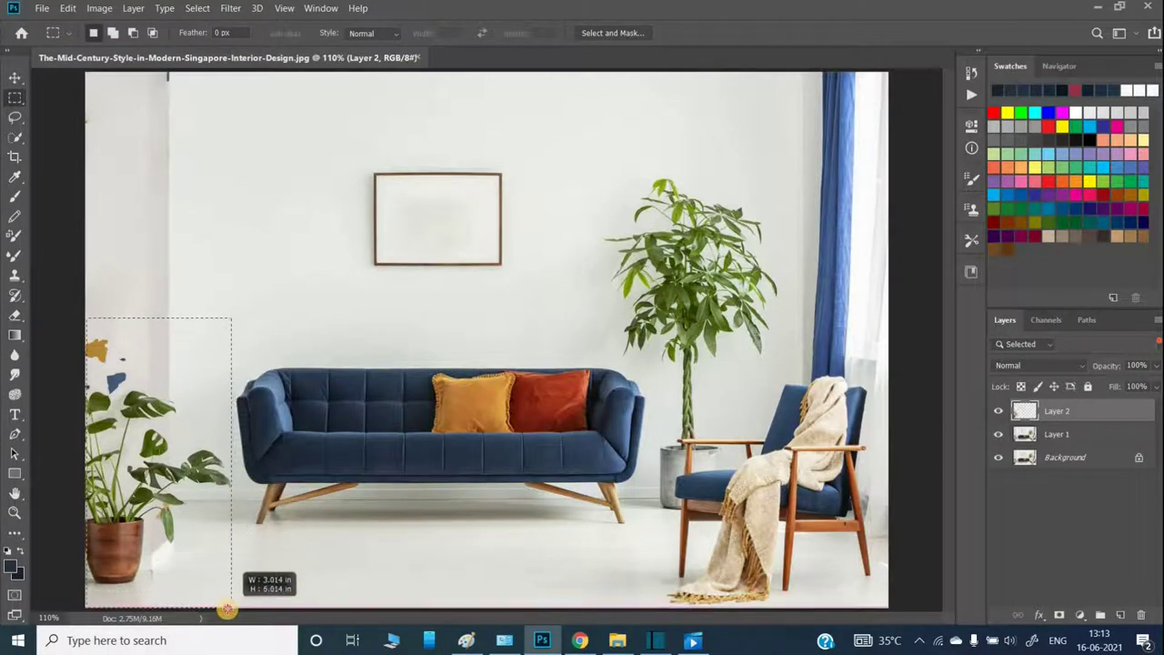
pyautogui.moveTo(235, 591); pyautogui.dragTo(249, 585)
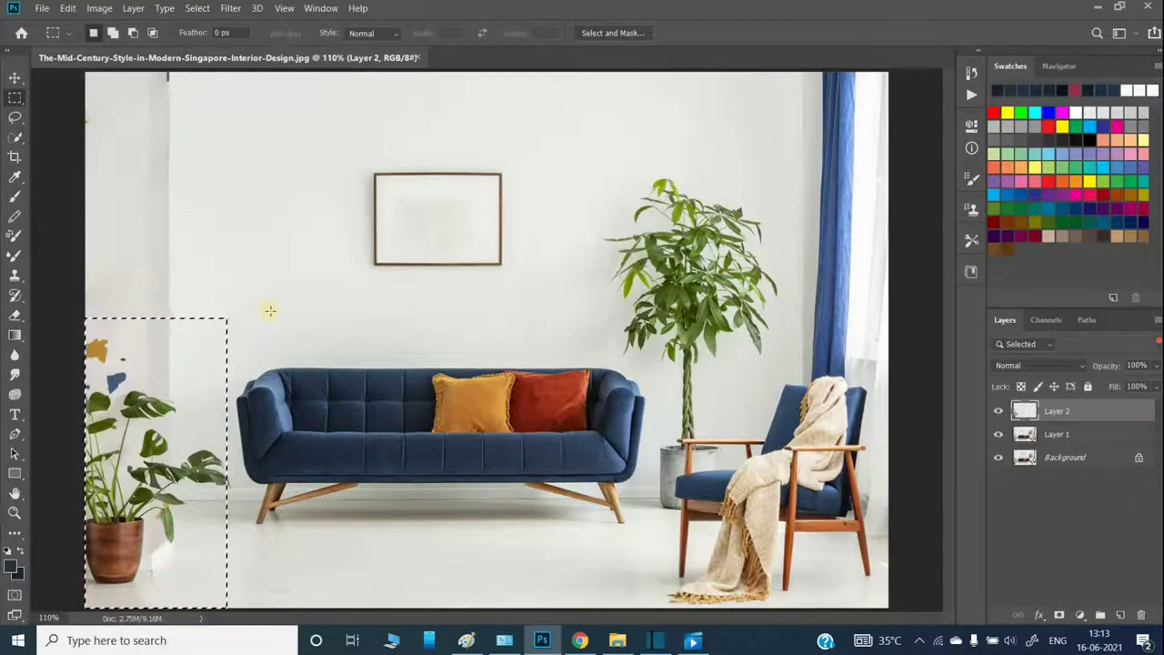
pyautogui.press('shift')
pyautogui.hotkey('shift', 'BackSpace')
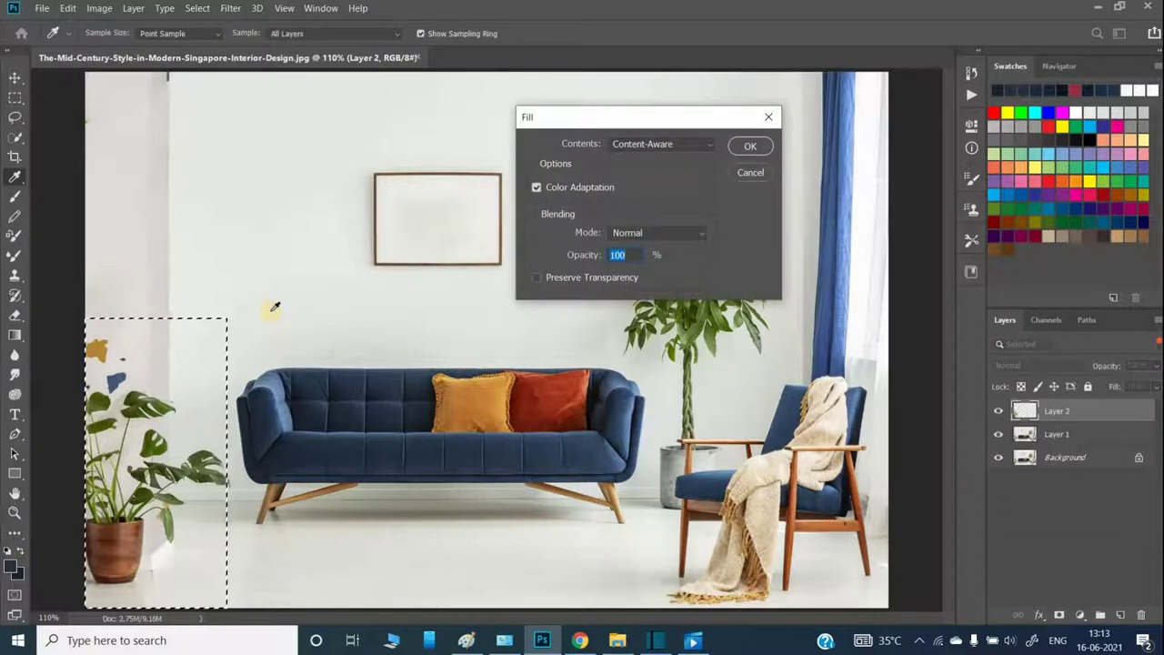
pyautogui.press('Return')
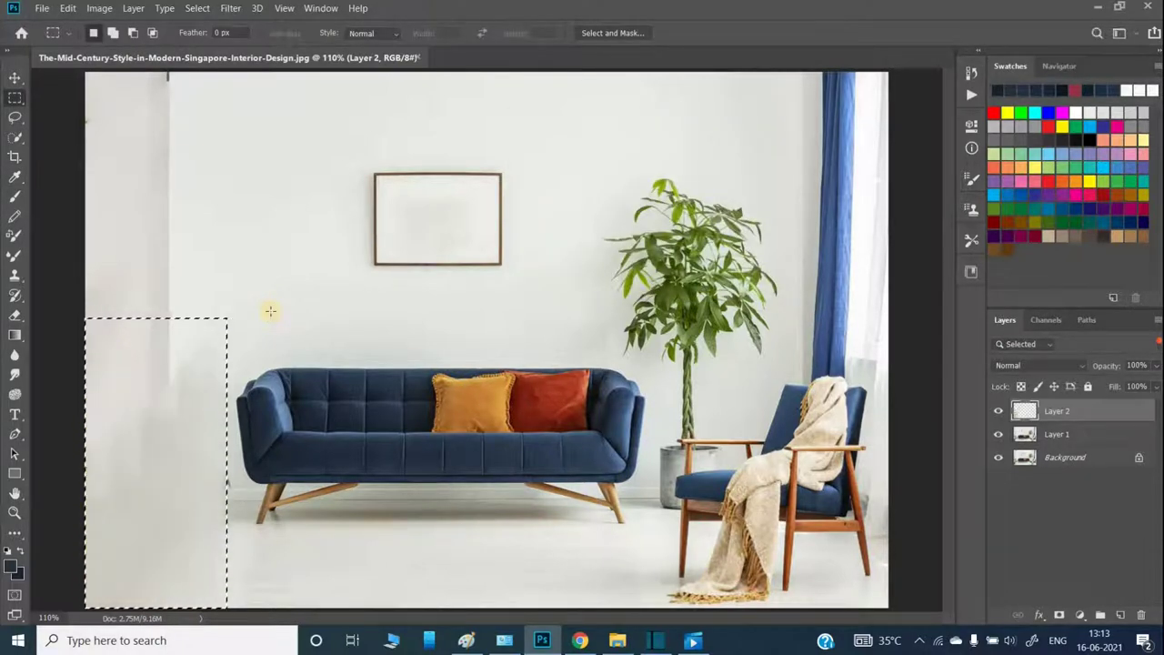
pyautogui.hotkey('ctrl', 'd')
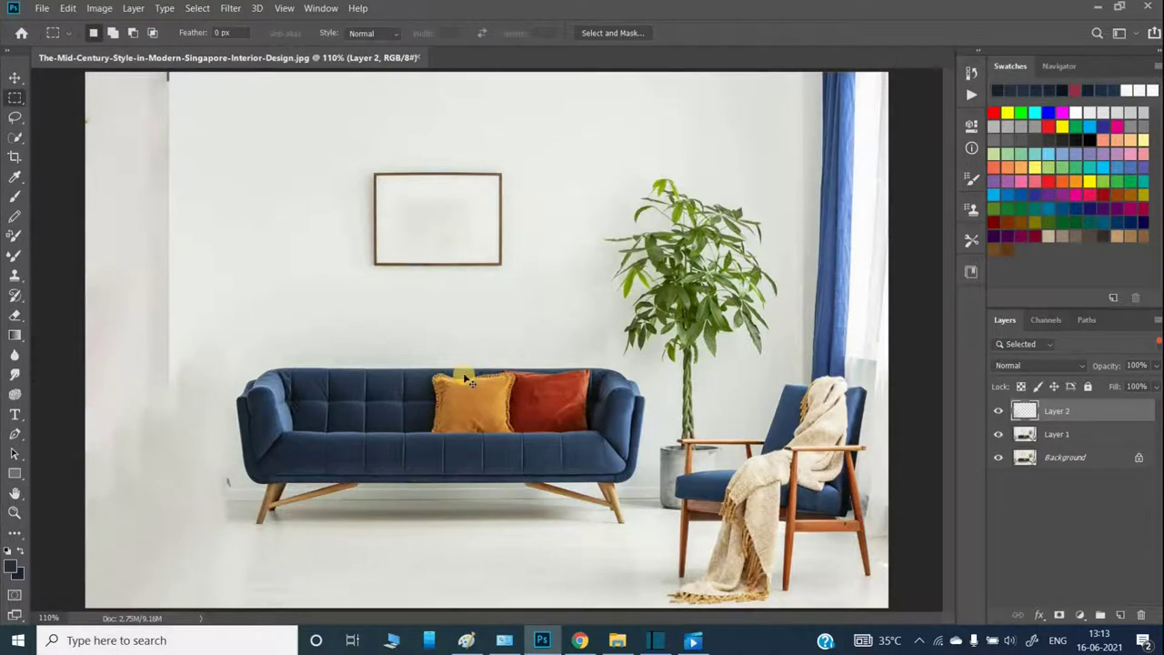
# Zoom in, undo a Content-Aware fill over the cushions on Layer 1, then select the sofa back.
pyautogui.hotkey('ctrl', '+')
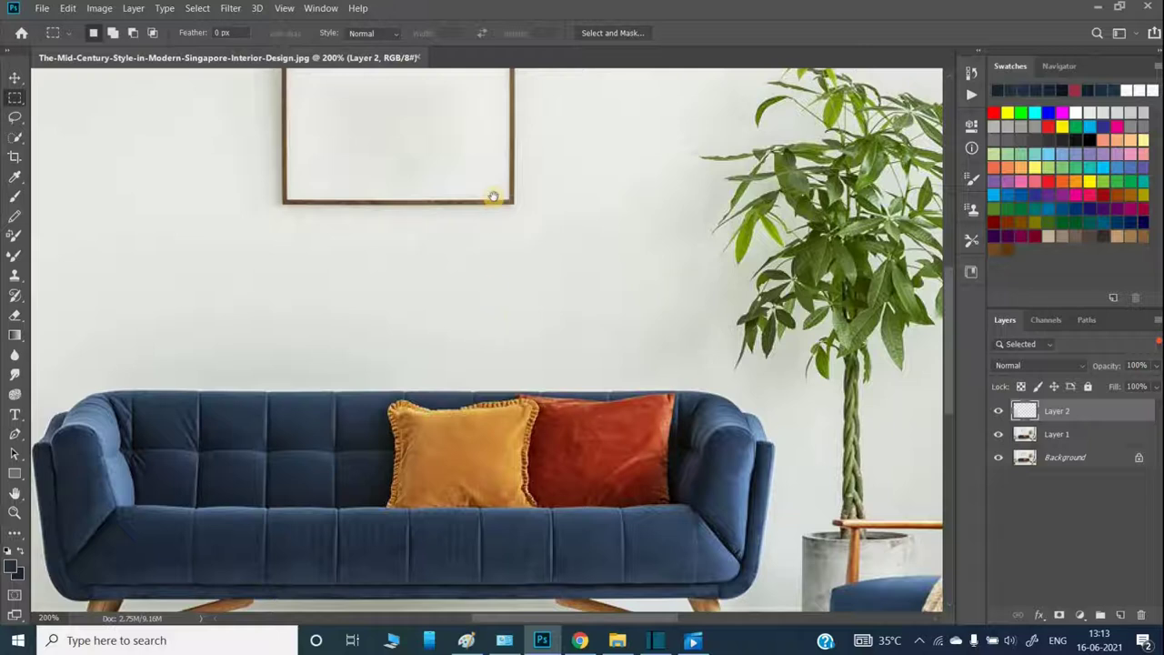
pyautogui.scroll(-3, 492, 196)
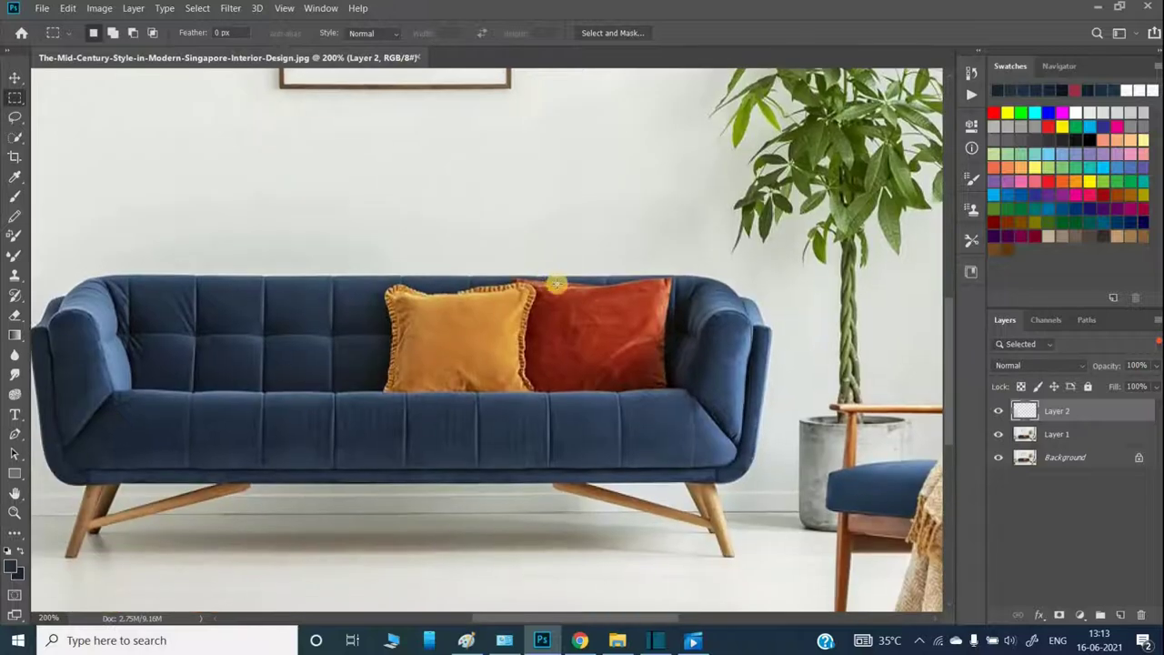
pyautogui.click(1046, 434)
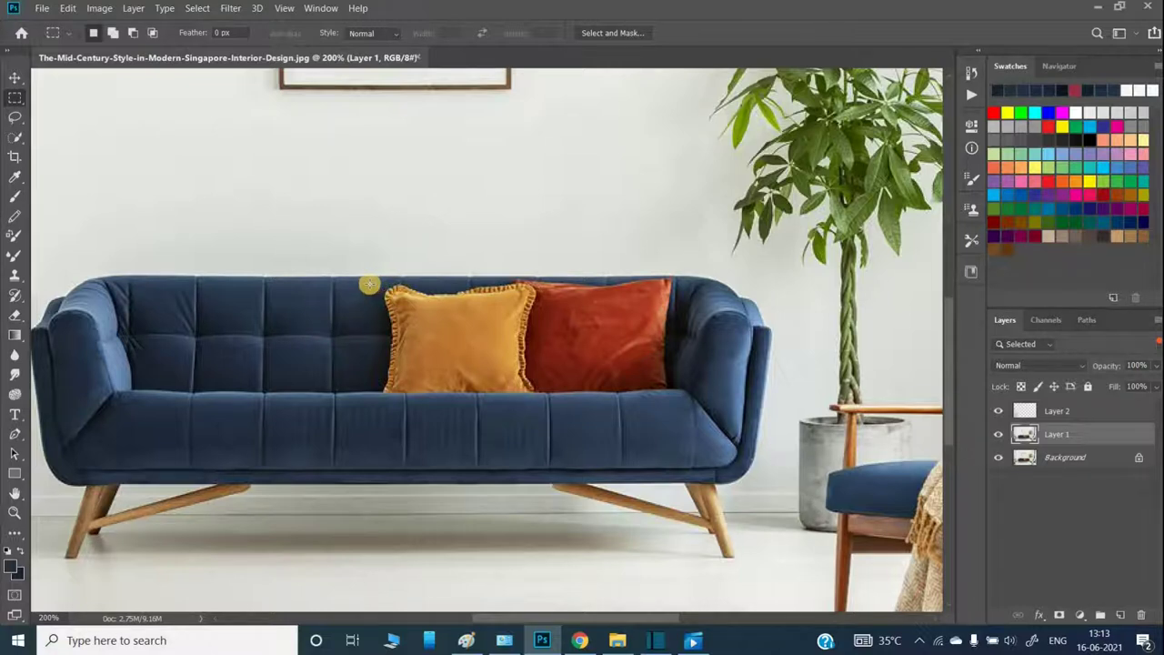
pyautogui.moveTo(429, 299)
pyautogui.mouseDown()
pyautogui.moveTo(680, 384)
pyautogui.moveTo(681, 395)
pyautogui.mouseUp()
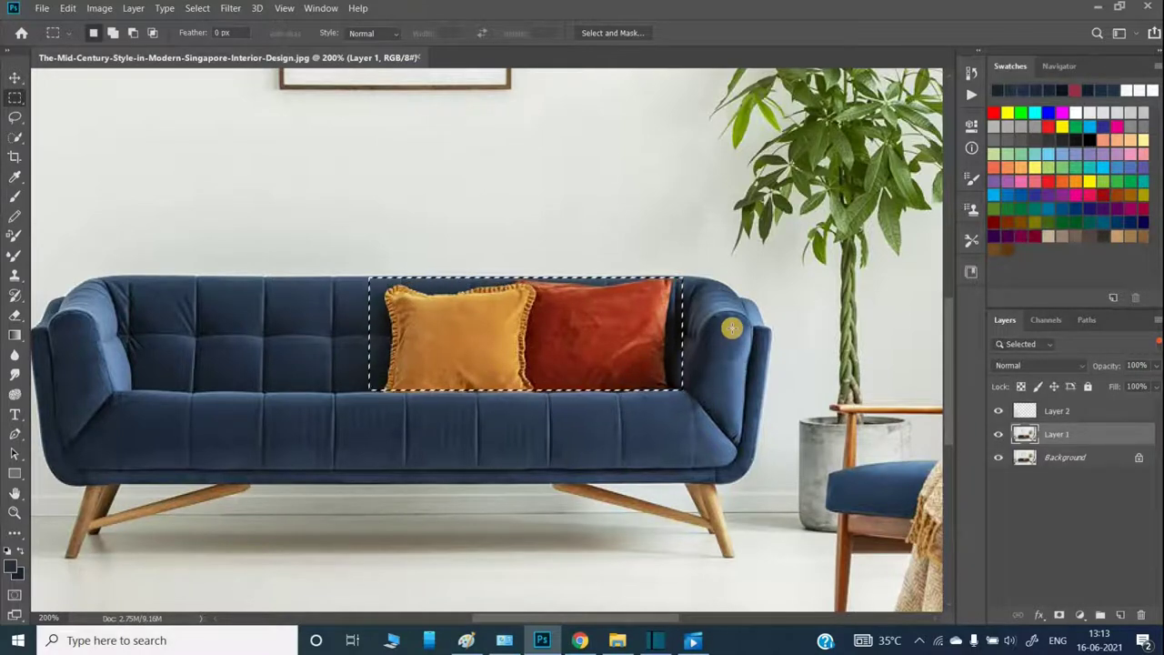
pyautogui.press('i')
pyautogui.hotkey('shift', 'F5')
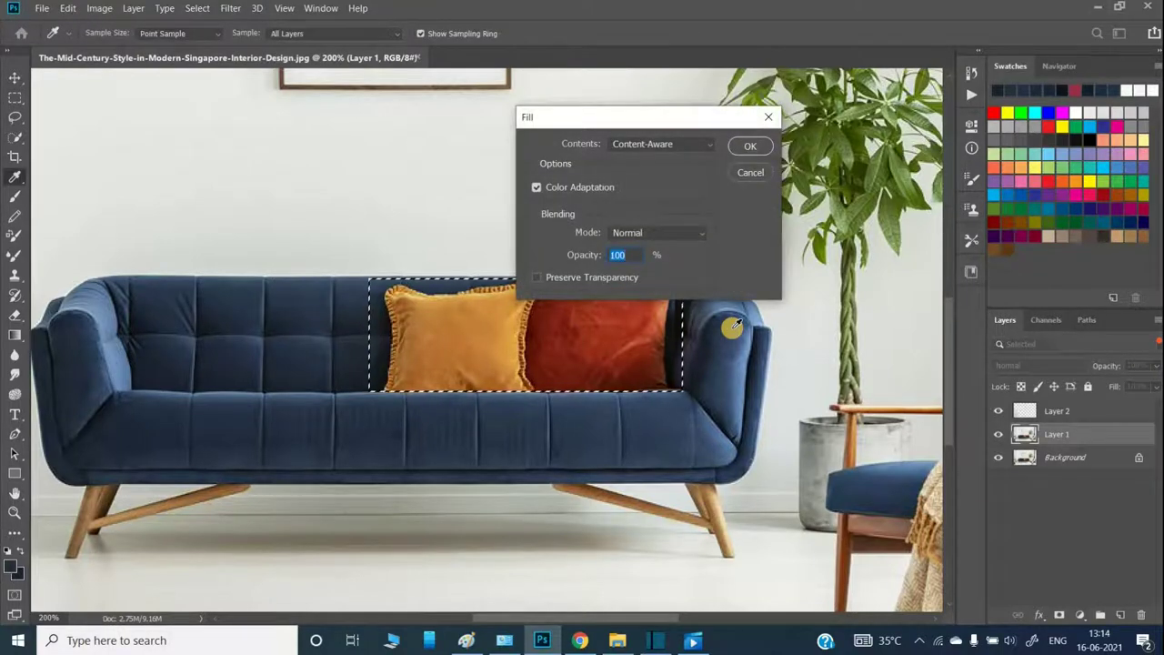
pyautogui.press('Return')
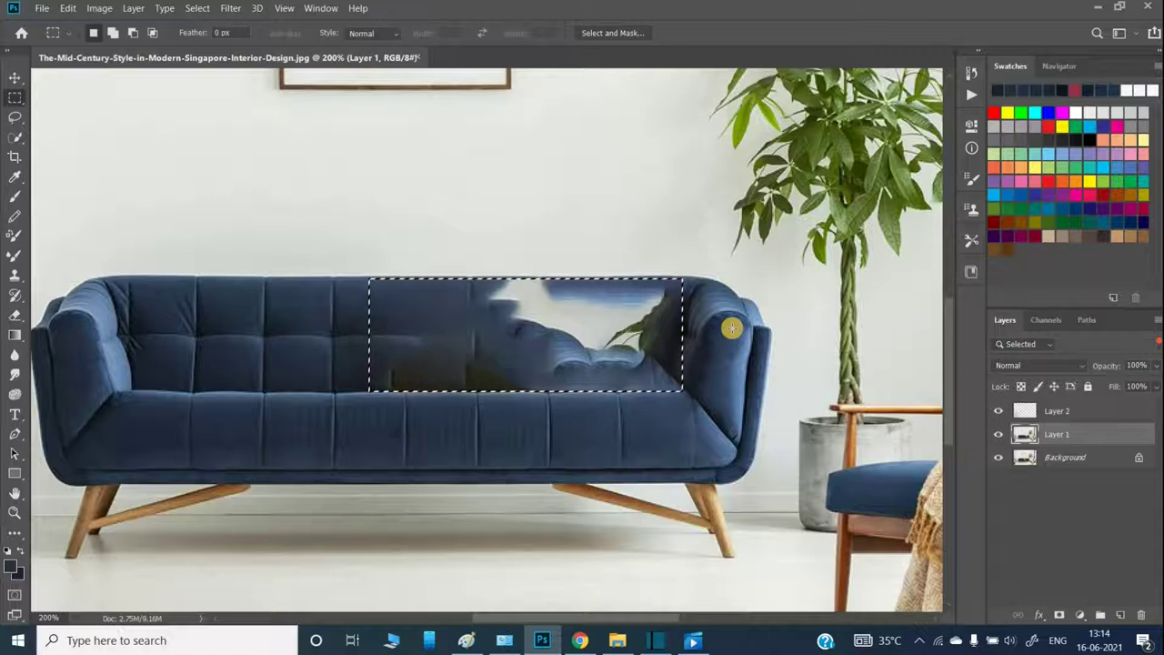
pyautogui.hotkey('ctrl', 'z')
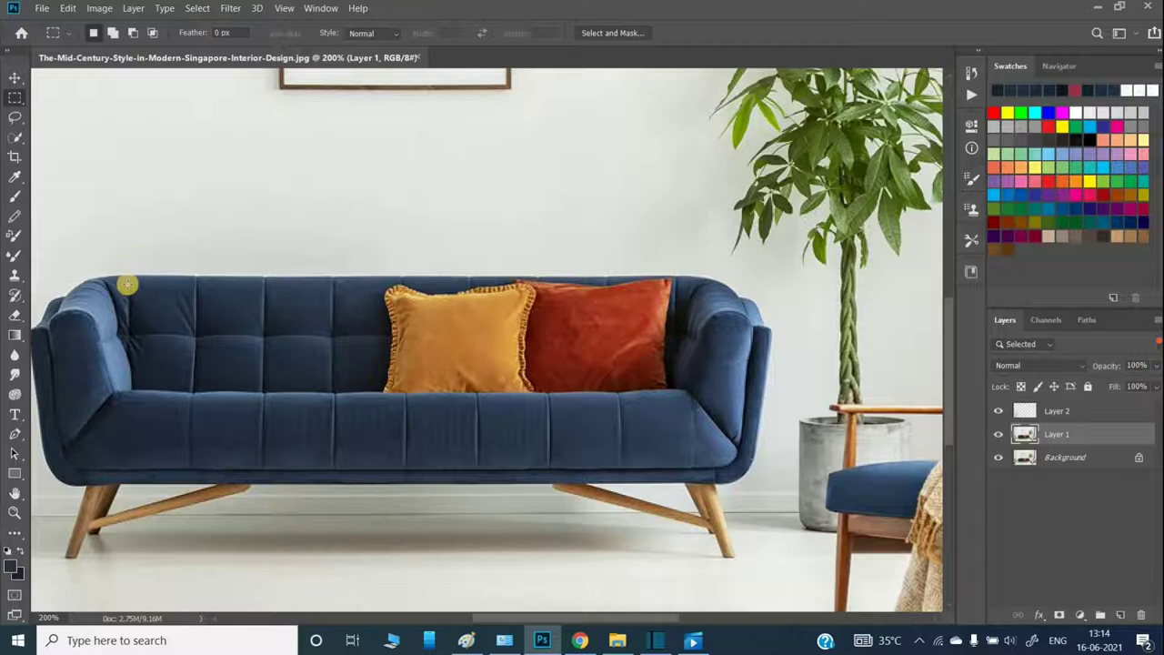
pyautogui.moveTo(130, 279); pyautogui.dragTo(683, 389)
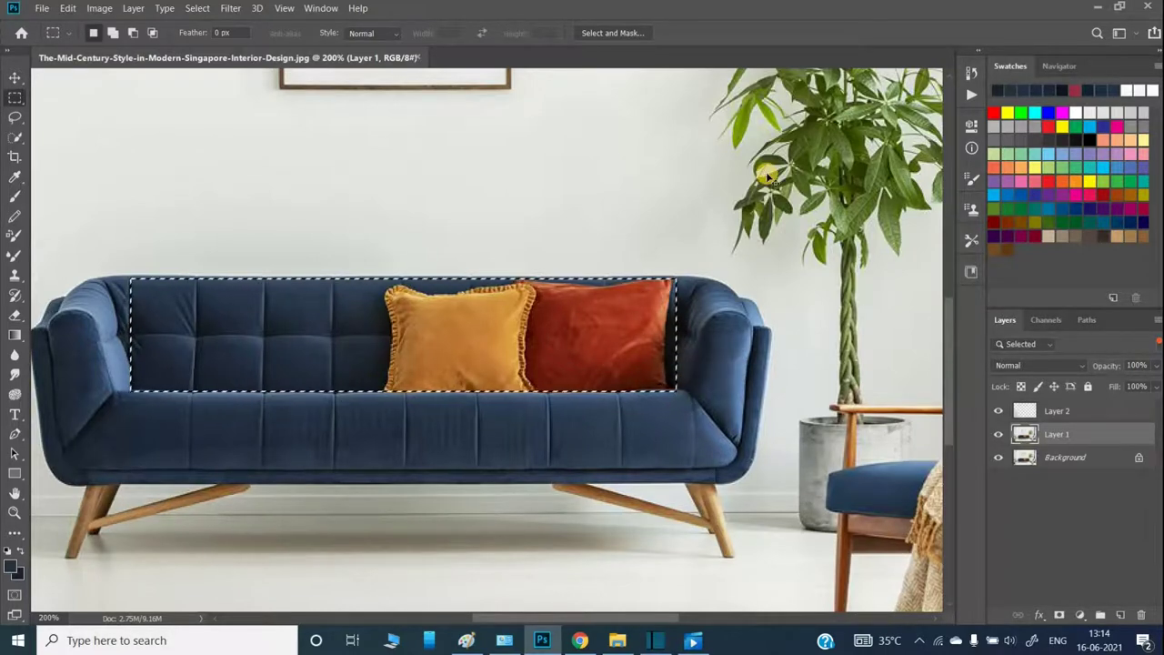
# Copy the sofa back to Layer 3 and marquee both cushions from backrest top to seat.
pyautogui.hotkey('ctrl', 'j')
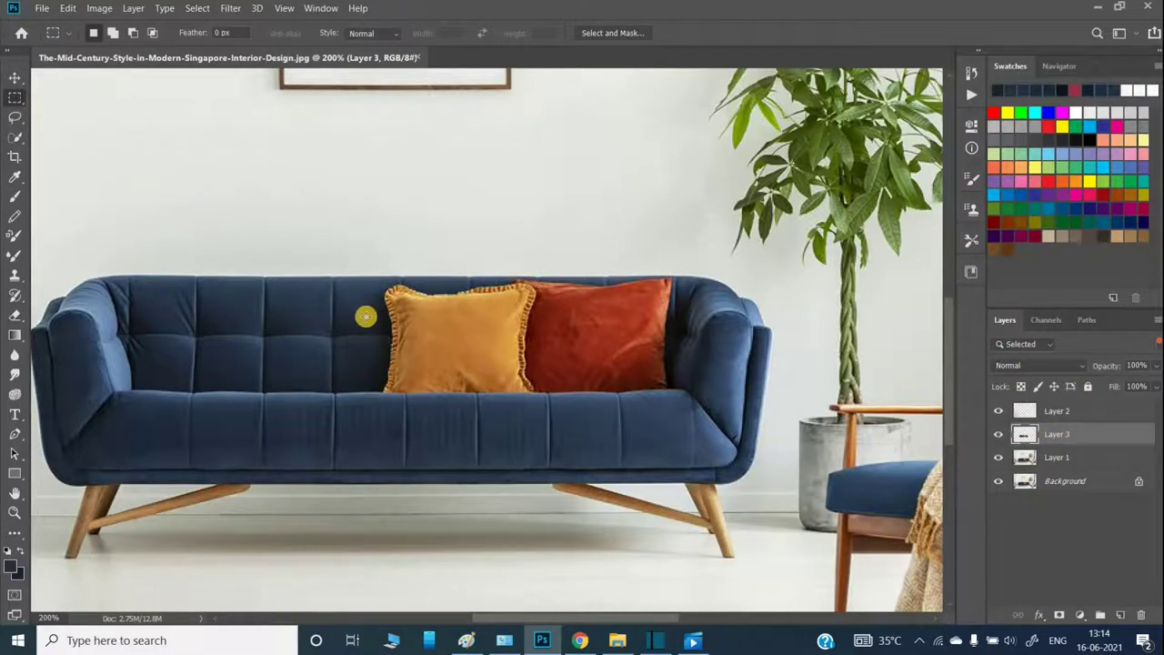
pyautogui.moveTo(370, 288); pyautogui.dragTo(691, 392)
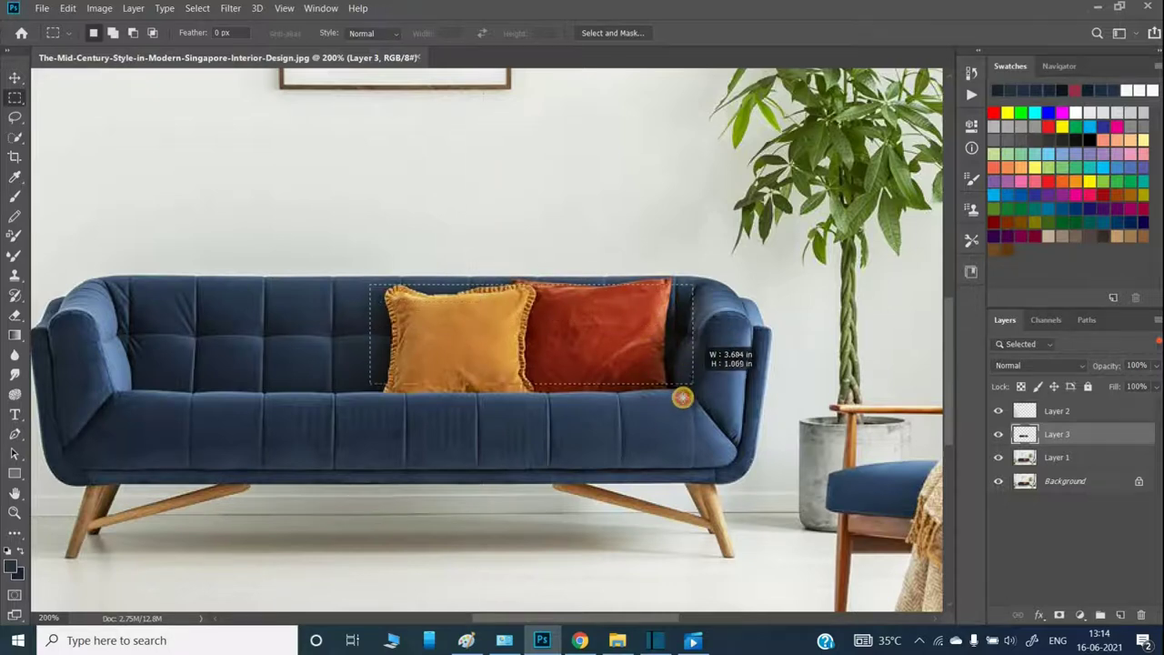
pyautogui.moveTo(690, 392); pyautogui.dragTo(685, 395)
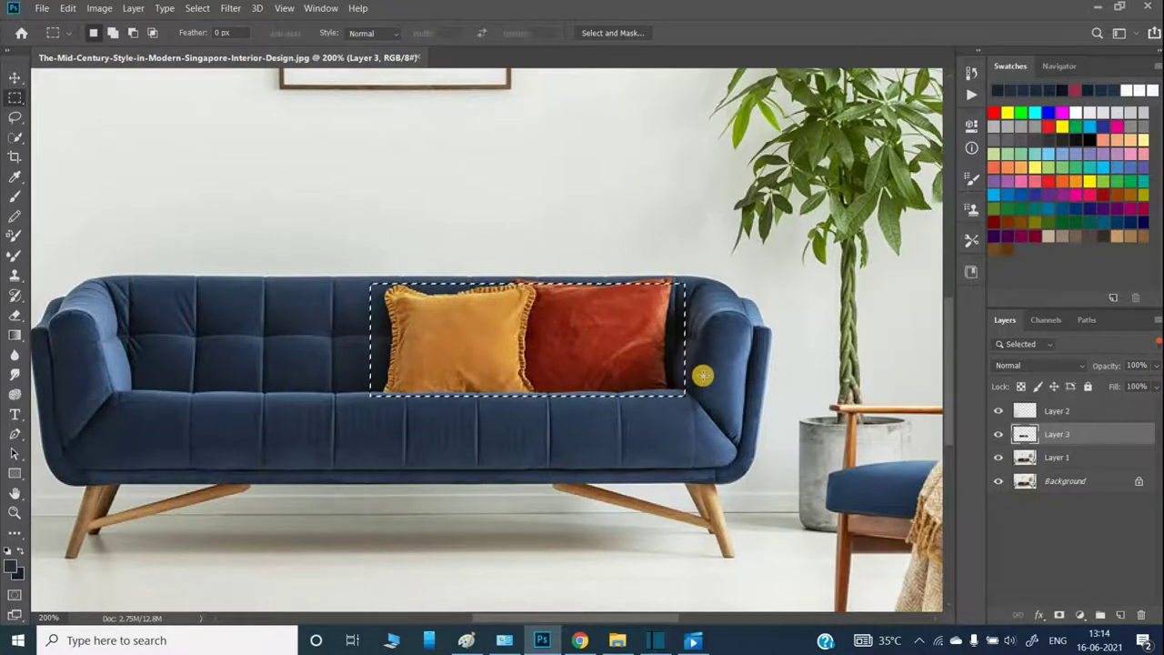
pyautogui.press('Up')
pyautogui.press('Up')
pyautogui.press('Up')
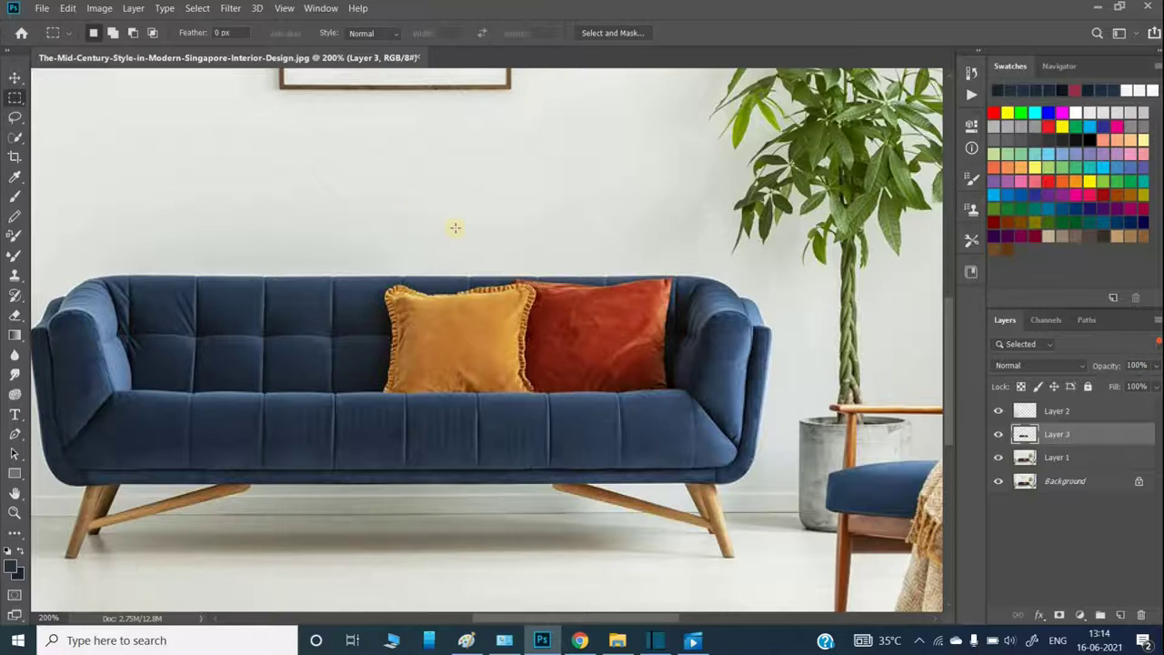
pyautogui.moveTo(422, 286)
pyautogui.mouseDown()
pyautogui.moveTo(676, 391)
pyautogui.moveTo(685, 367)
pyautogui.mouseUp()
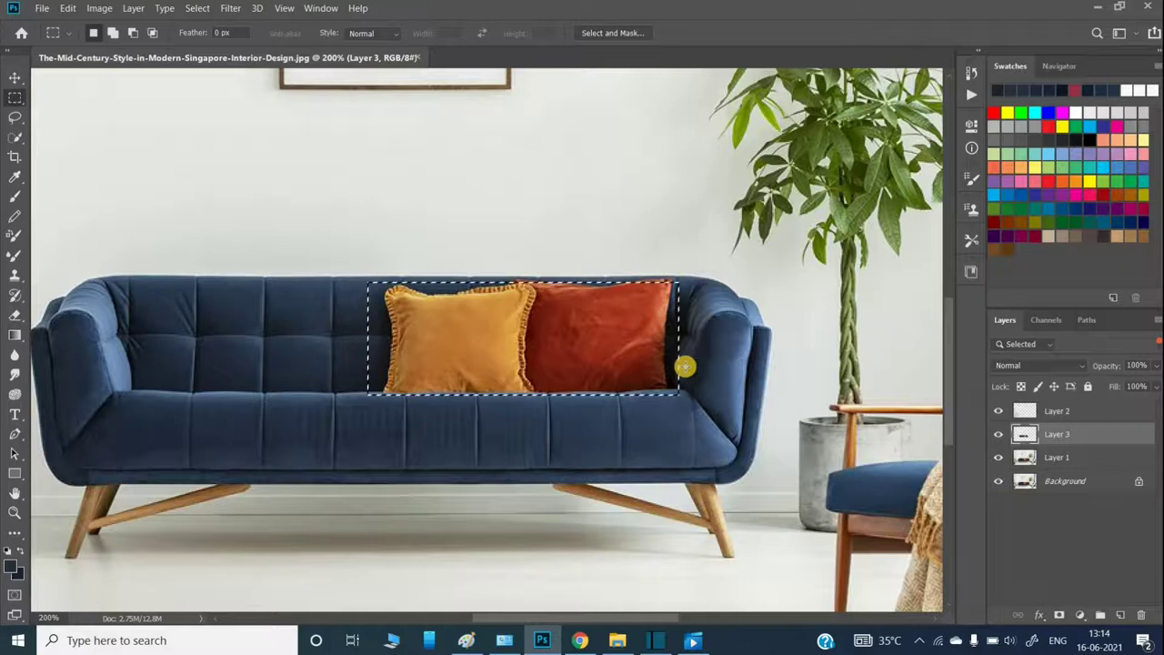
pyautogui.press('Up')
pyautogui.press('Up')
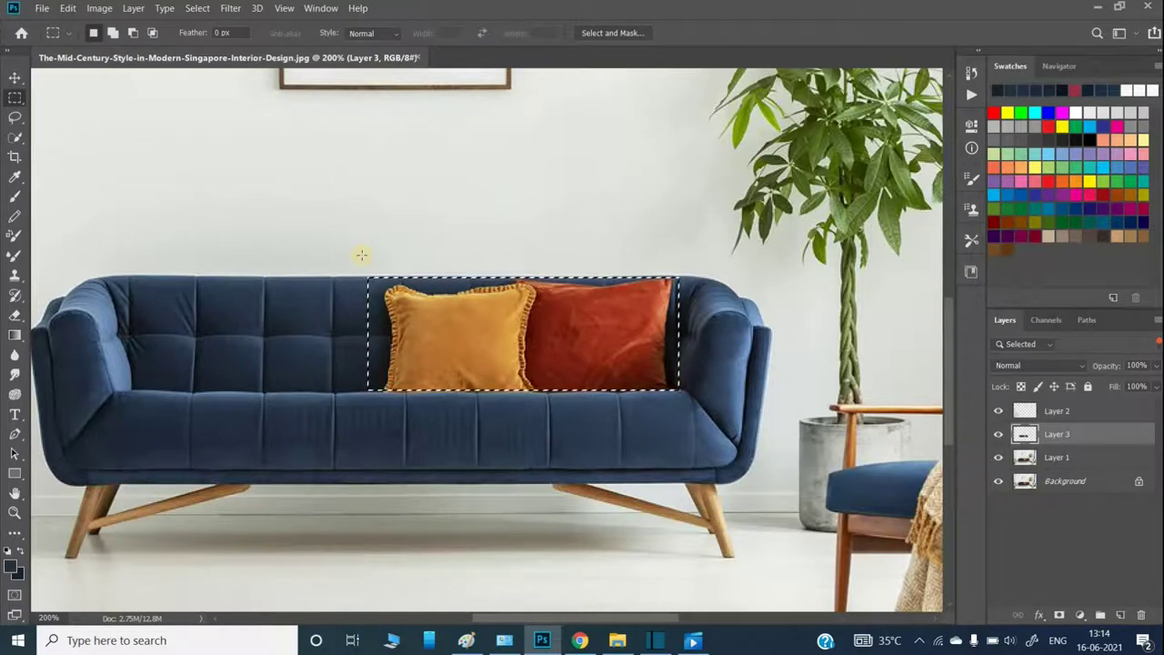
pyautogui.moveTo(369, 278); pyautogui.dragTo(683, 370)
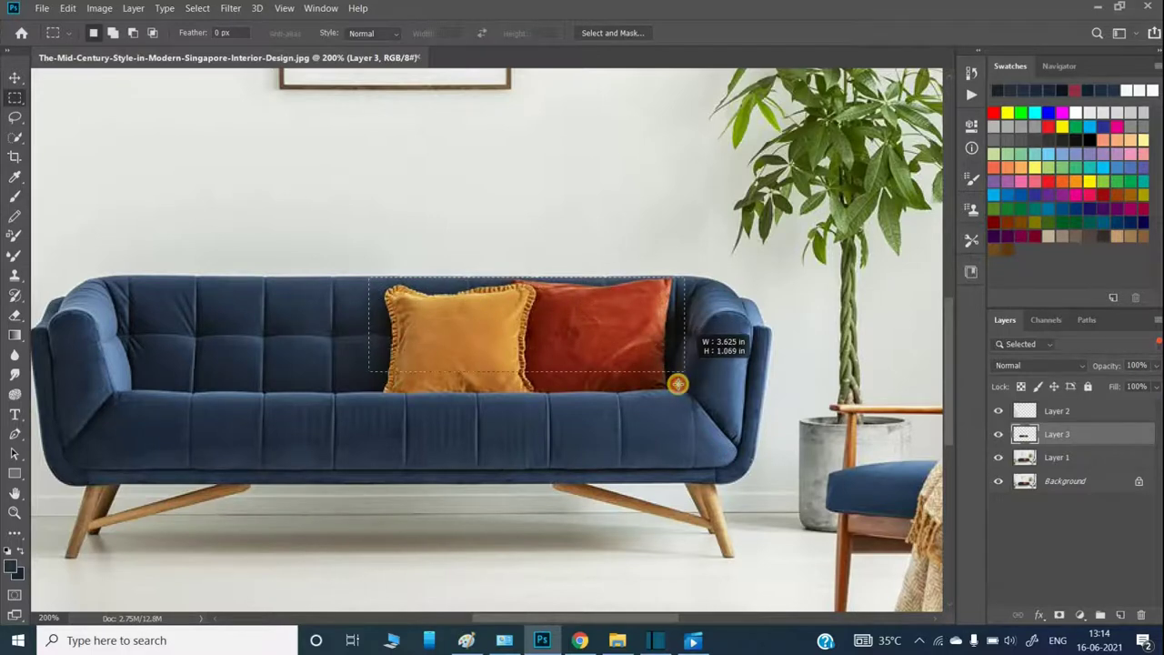
pyautogui.moveTo(683, 370); pyautogui.dragTo(674, 393)
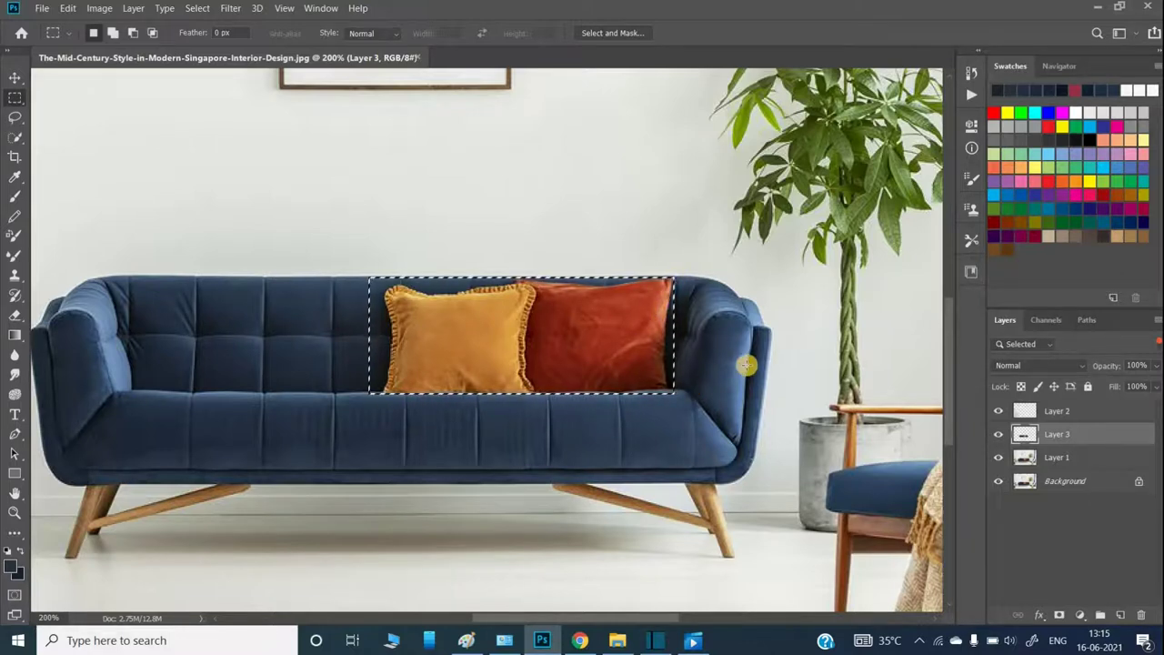
# Content-Aware fill the yellow and orange cushion area with tufted fabric, then deselect.
pyautogui.press('shift')
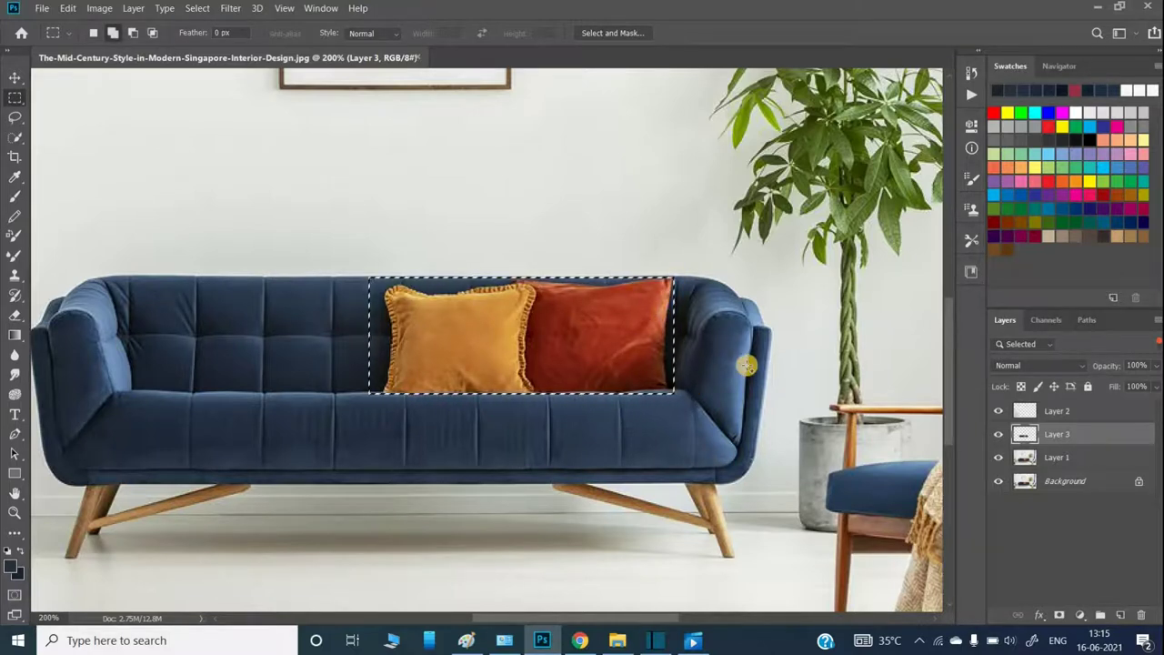
pyautogui.hotkey('shift', 'F5')
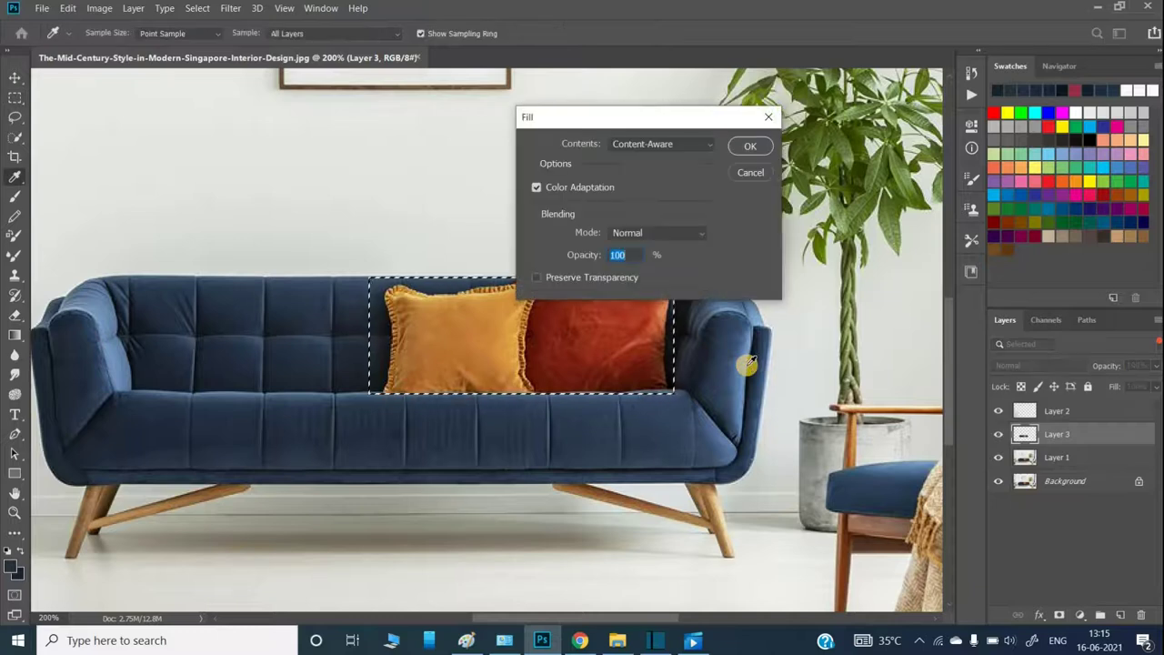
pyautogui.press('Return')
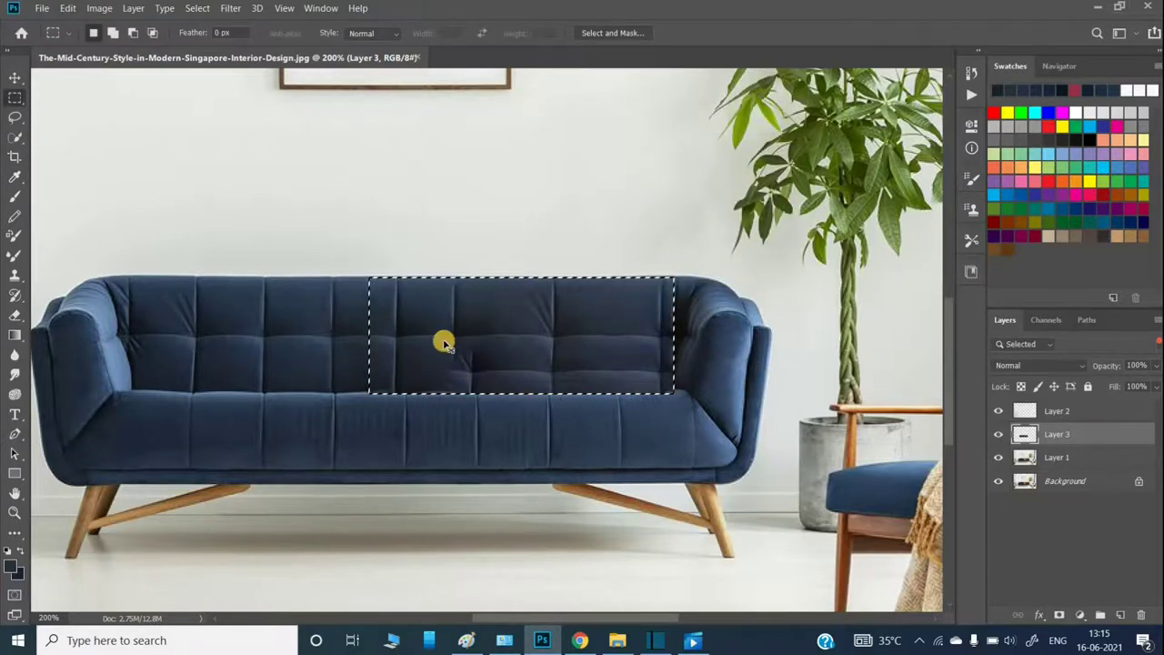
pyautogui.click(456, 356)
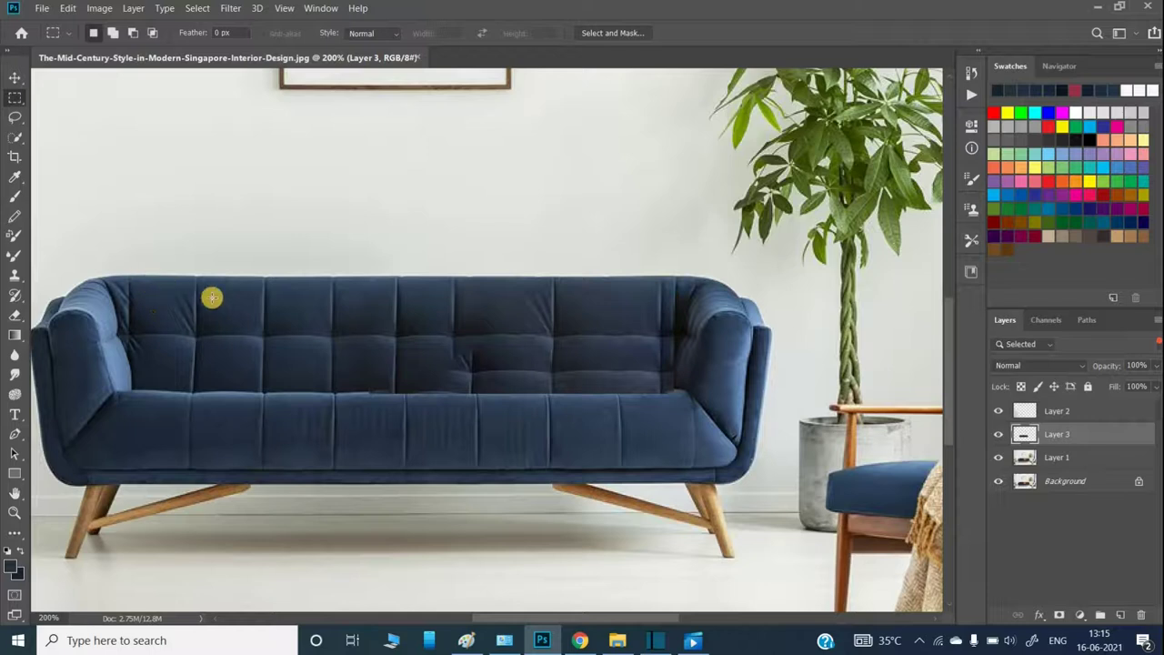
# Copy a clean left tuft column to Layer 4 and move it over the uneven tufting.
pyautogui.moveTo(195, 275); pyautogui.dragTo(261, 393)
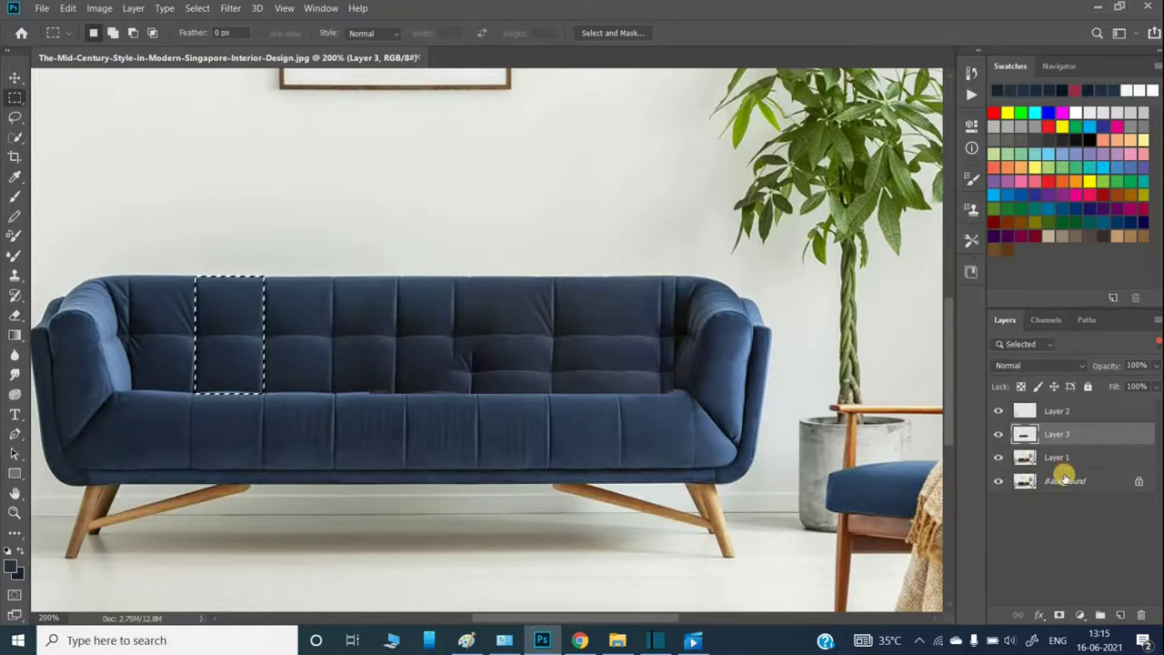
pyautogui.hotkey('ctrl', 'j')
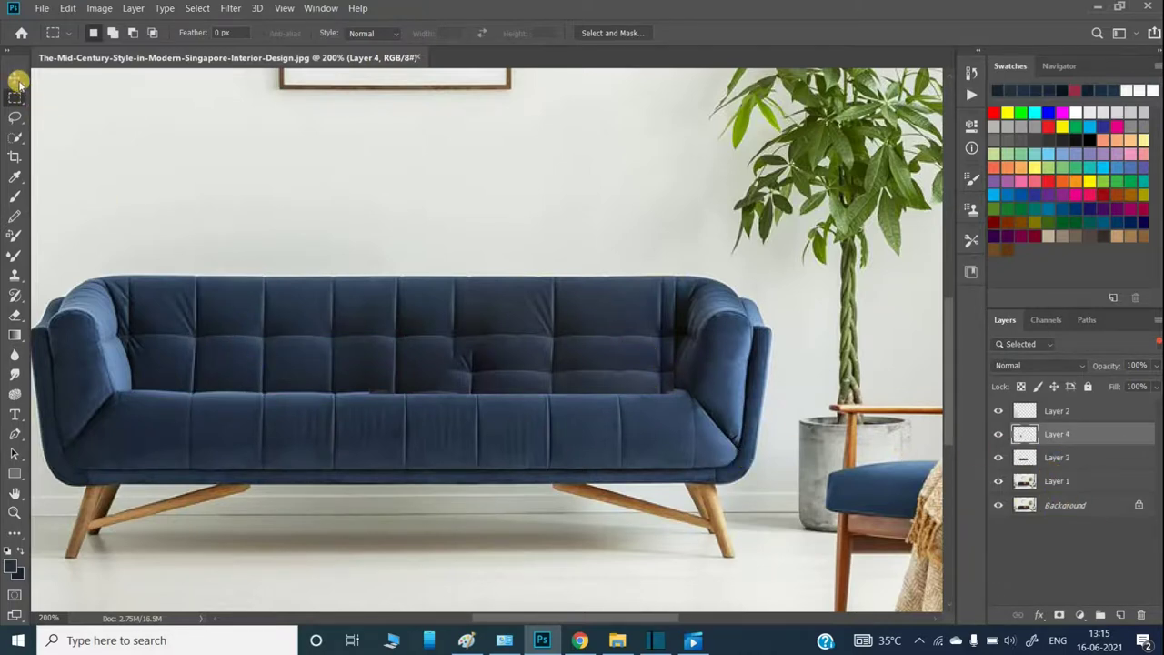
pyautogui.press('v')
pyautogui.moveTo(271, 357)
pyautogui.mouseDown()
pyautogui.moveTo(343, 364)
pyautogui.moveTo(428, 350)
pyautogui.mouseUp()
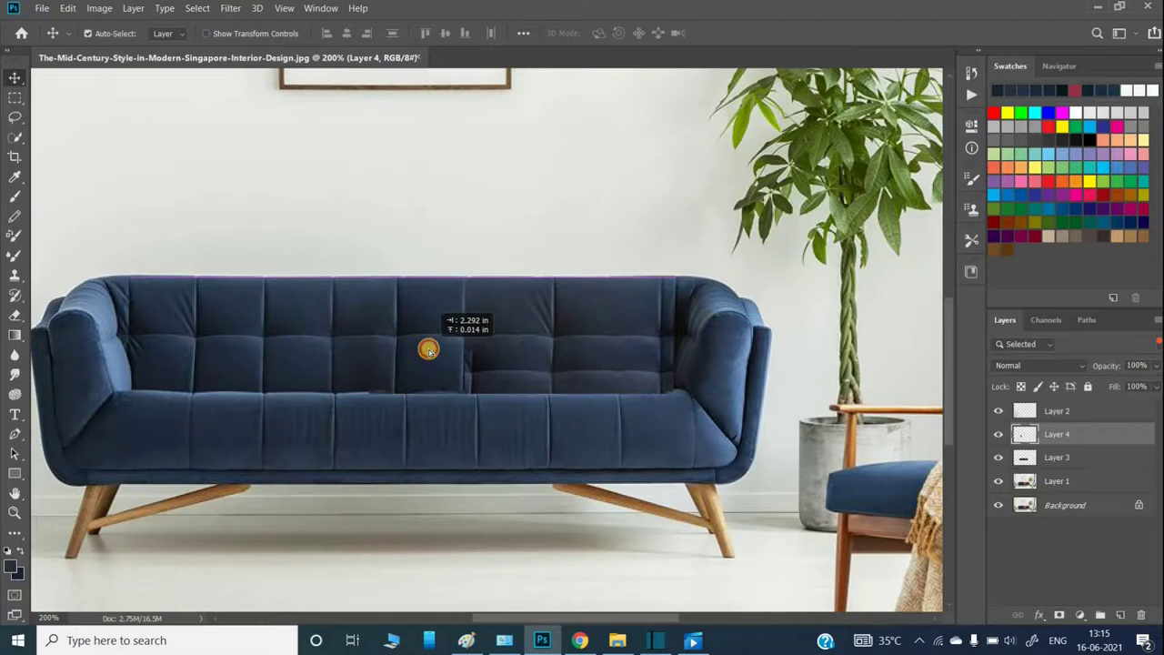
pyautogui.moveTo(430, 353); pyautogui.dragTo(421, 329)
# Duplicate the tuft patch further right and align the copies level across the backrest.
pyautogui.press('ctrl')
pyautogui.moveTo(446, 346); pyautogui.dragTo(496, 348)
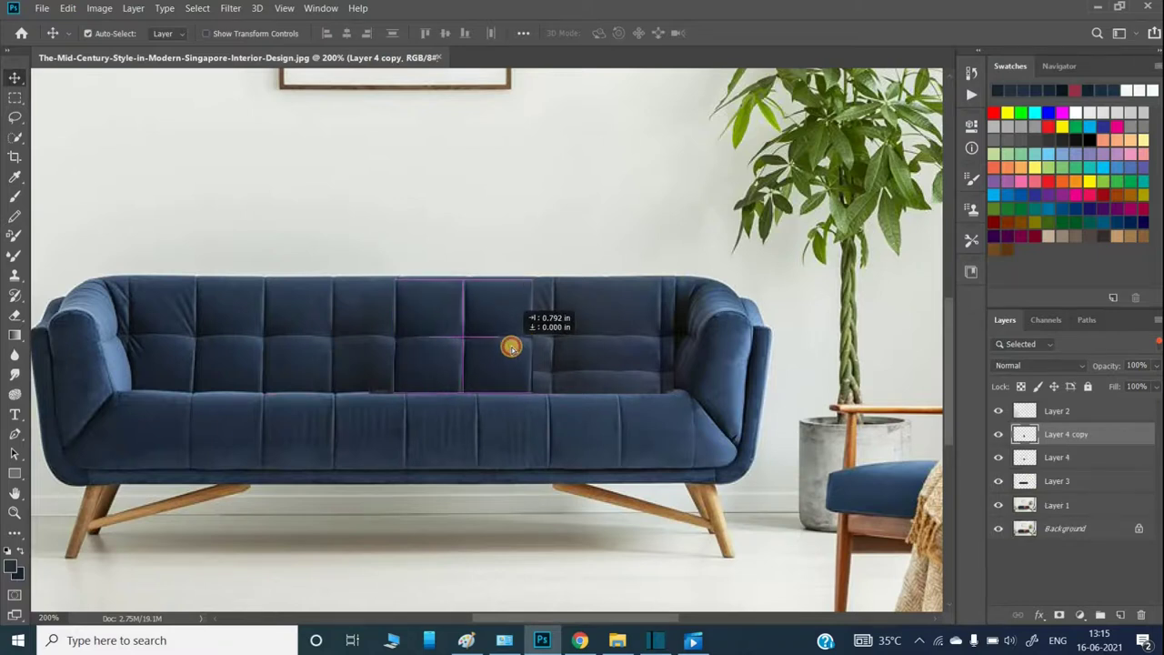
pyautogui.moveTo(497, 349)
pyautogui.mouseDown()
pyautogui.moveTo(592, 366)
pyautogui.moveTo(570, 343)
pyautogui.moveTo(616, 345)
pyautogui.mouseUp()
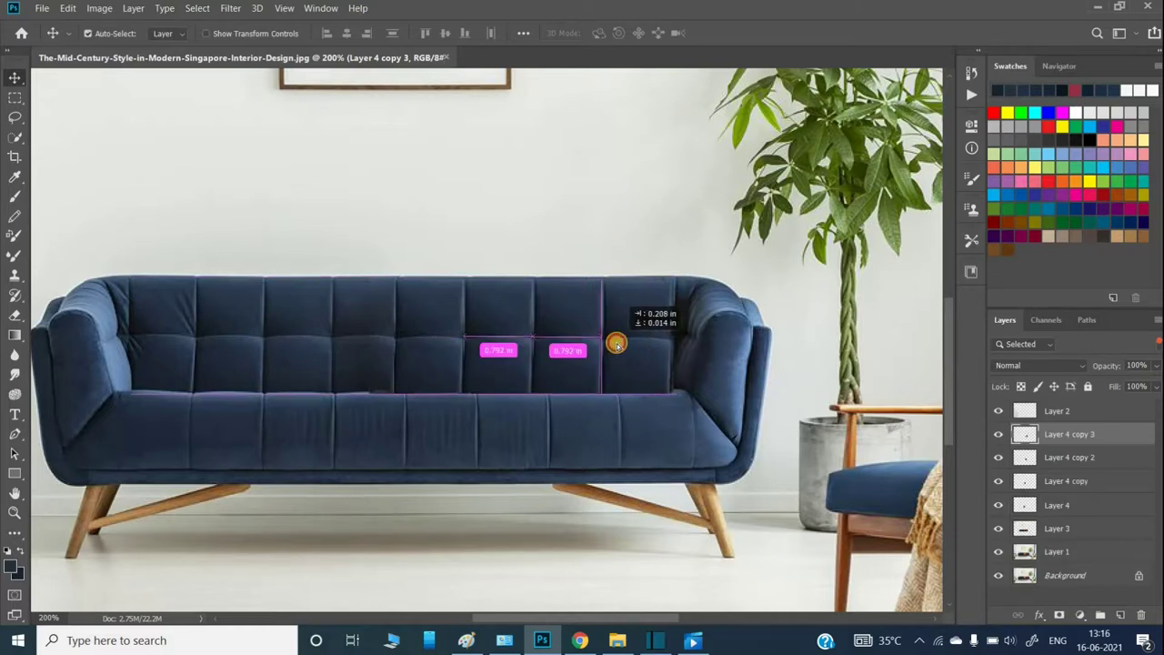
pyautogui.moveTo(617, 342); pyautogui.dragTo(622, 325)
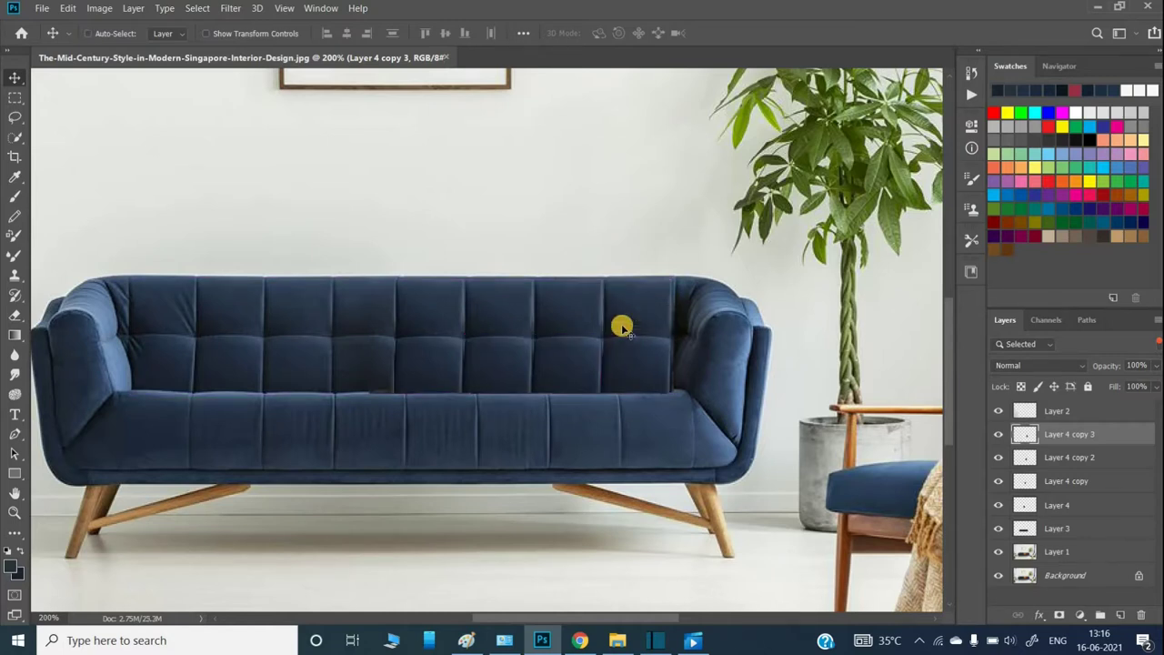
pyautogui.scroll(1, 622, 325)
pyautogui.scroll(1, 622, 326)
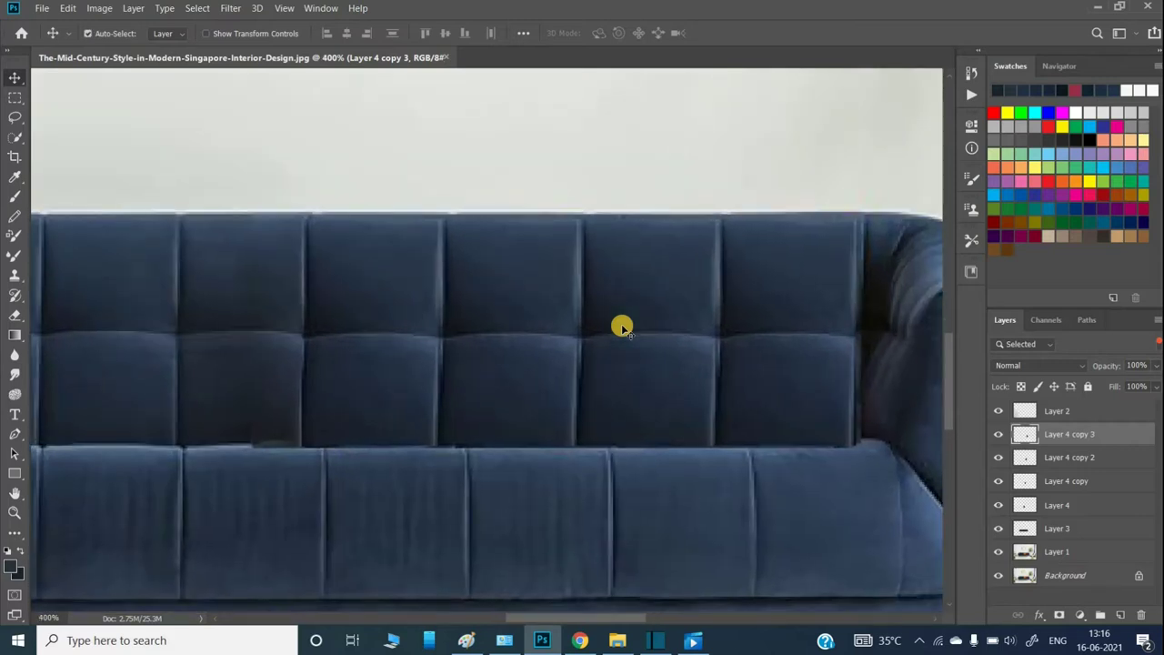
pyautogui.scroll(-1, 622, 326)
pyautogui.scroll(-1, 622, 325)
pyautogui.scroll(-1, 622, 327)
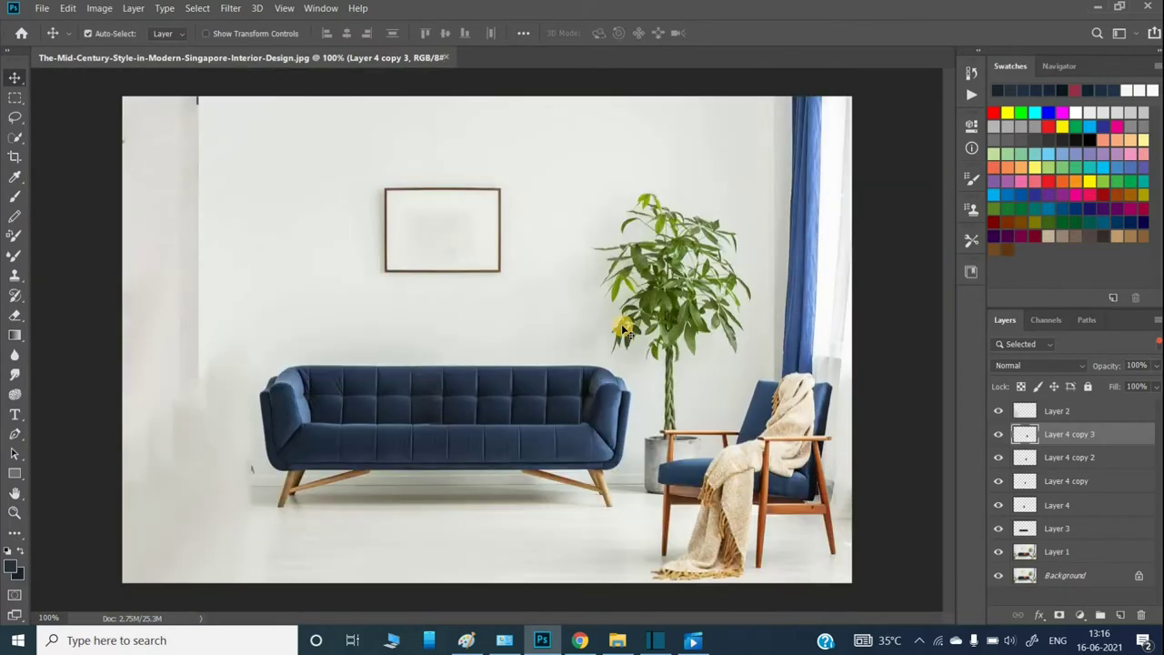